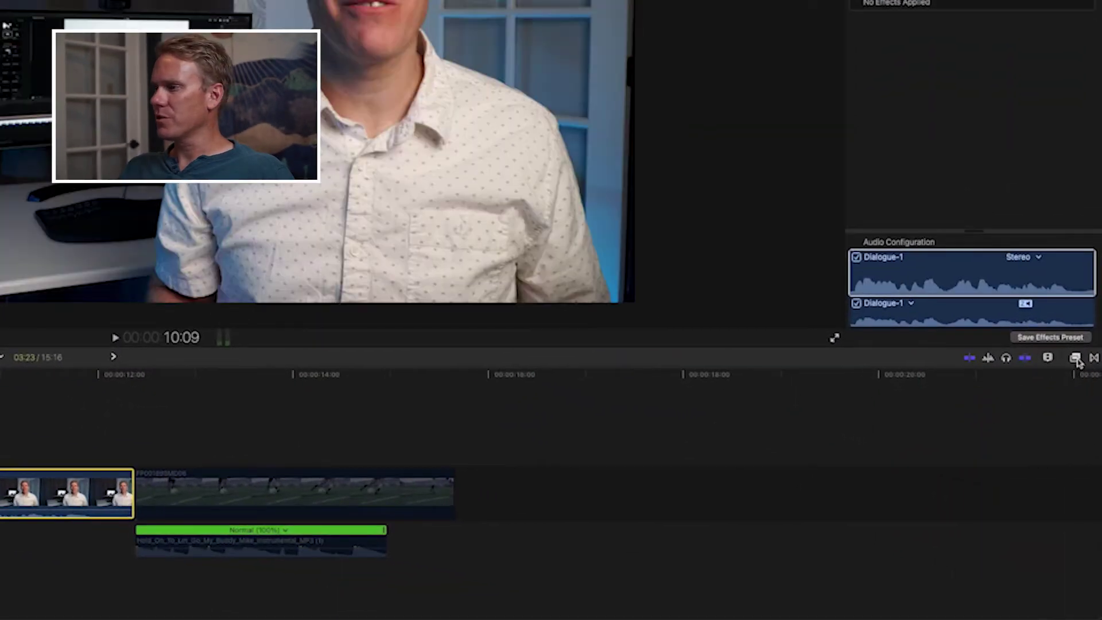
# Browse the Spaces reverb effects, then list all 721 video and audio effects
pyautogui.click(1080, 405)
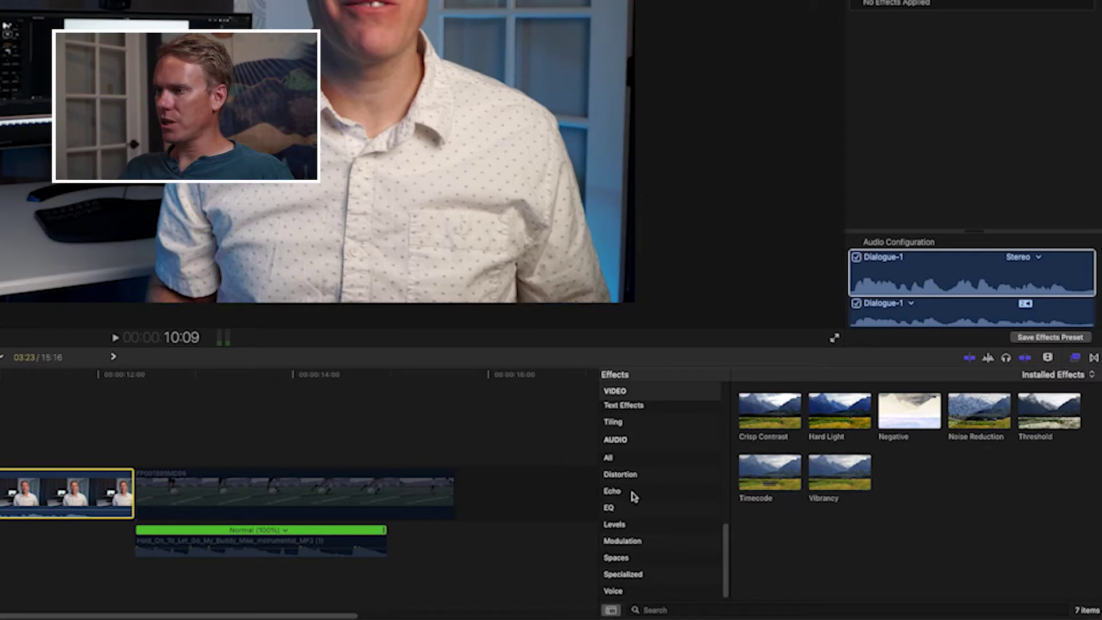
pyautogui.click(639, 566)
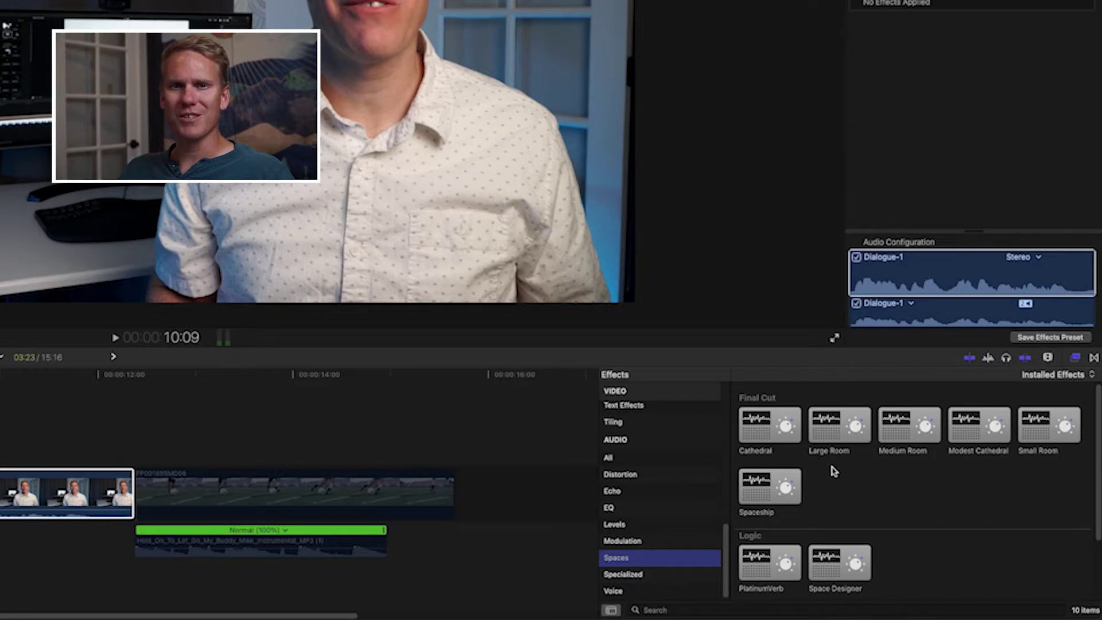
pyautogui.scroll(-3, 861, 468)
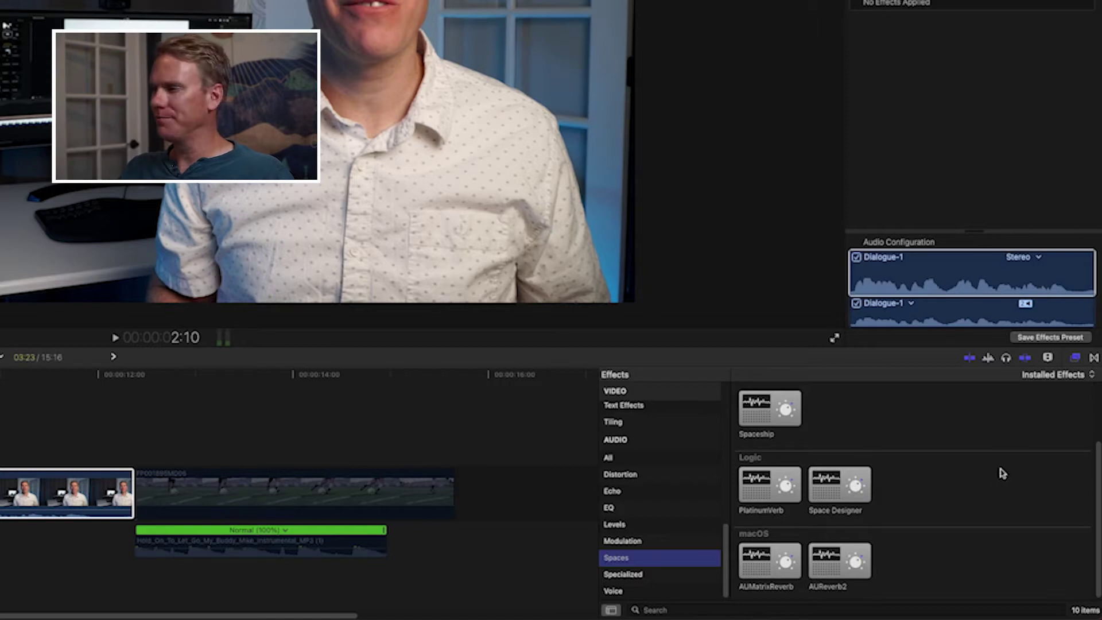
pyautogui.scroll(3, 861, 459)
pyautogui.scroll(10, 721, 418)
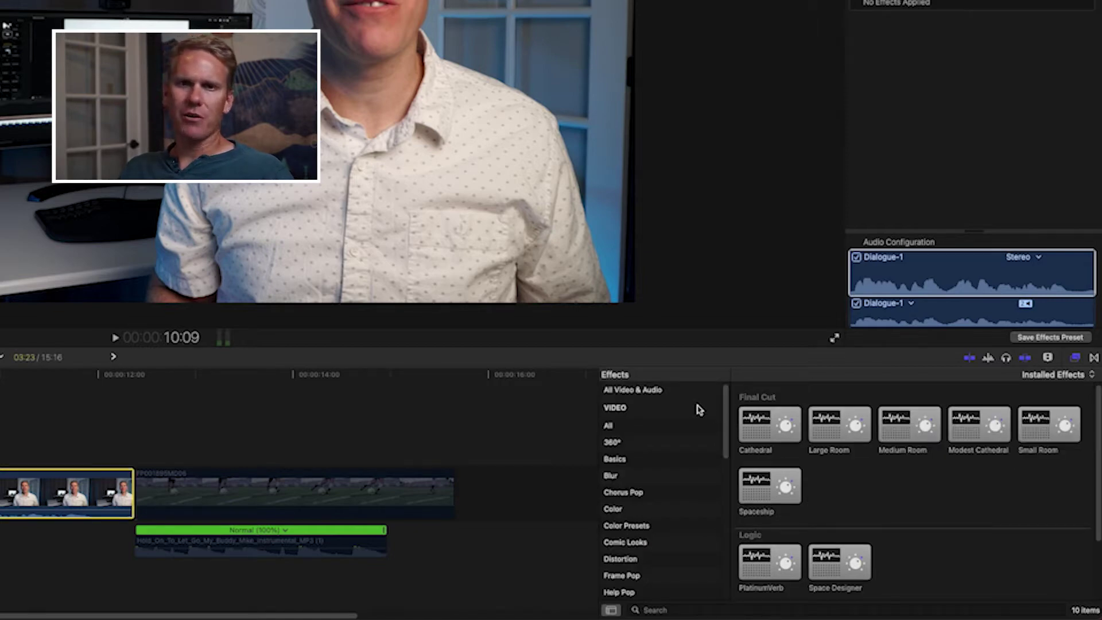
pyautogui.click(664, 394)
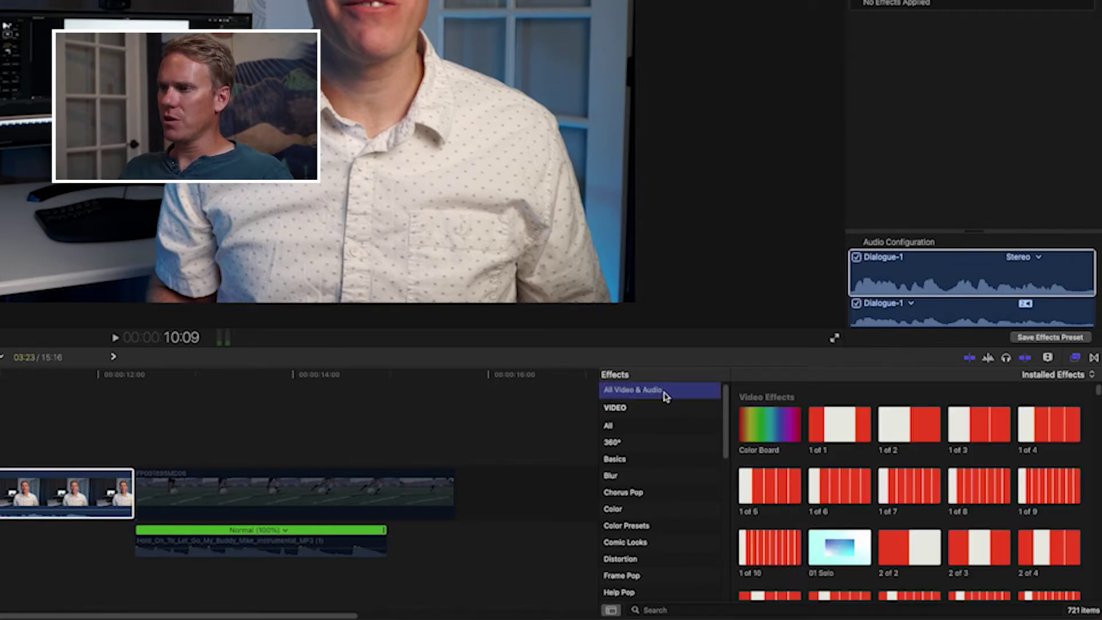
# Search the effects browser for 'reverb', then for 'cathedral'
pyautogui.click(675, 611)
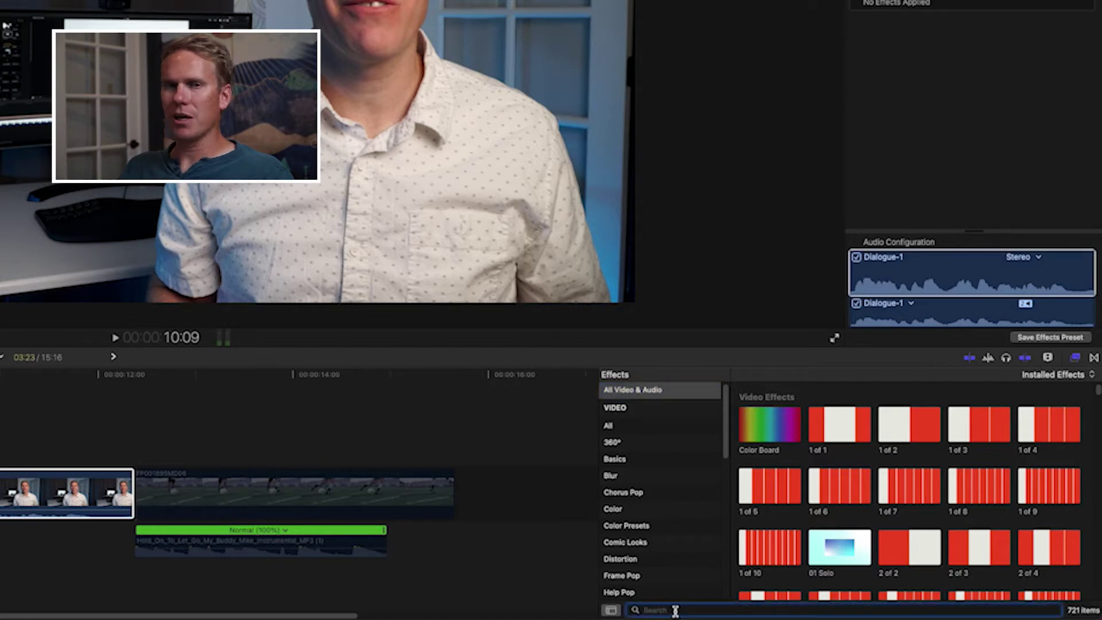
pyautogui.write('reverb')
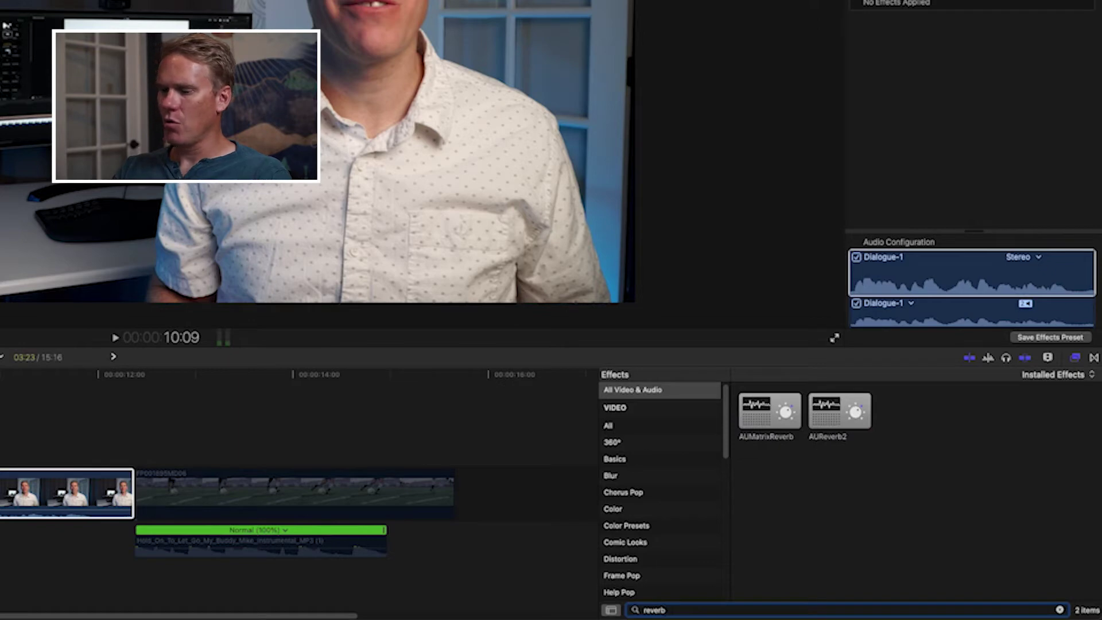
pyautogui.press('BackSpace')
pyautogui.press('BackSpace')
pyautogui.press('BackSpace')
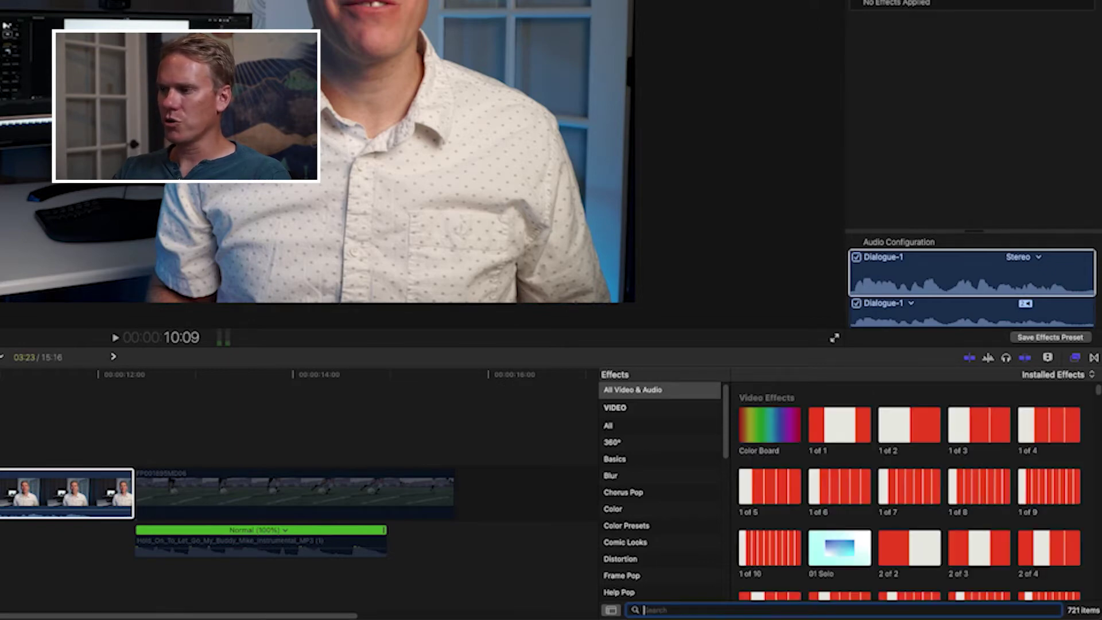
pyautogui.write('ca')
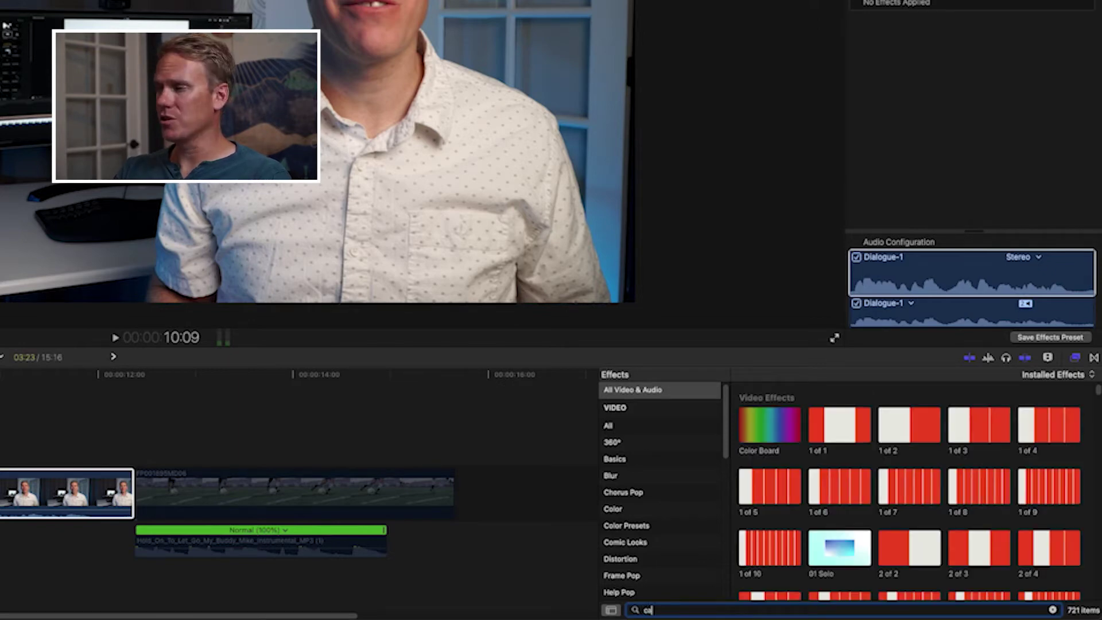
pyautogui.write('thedral')
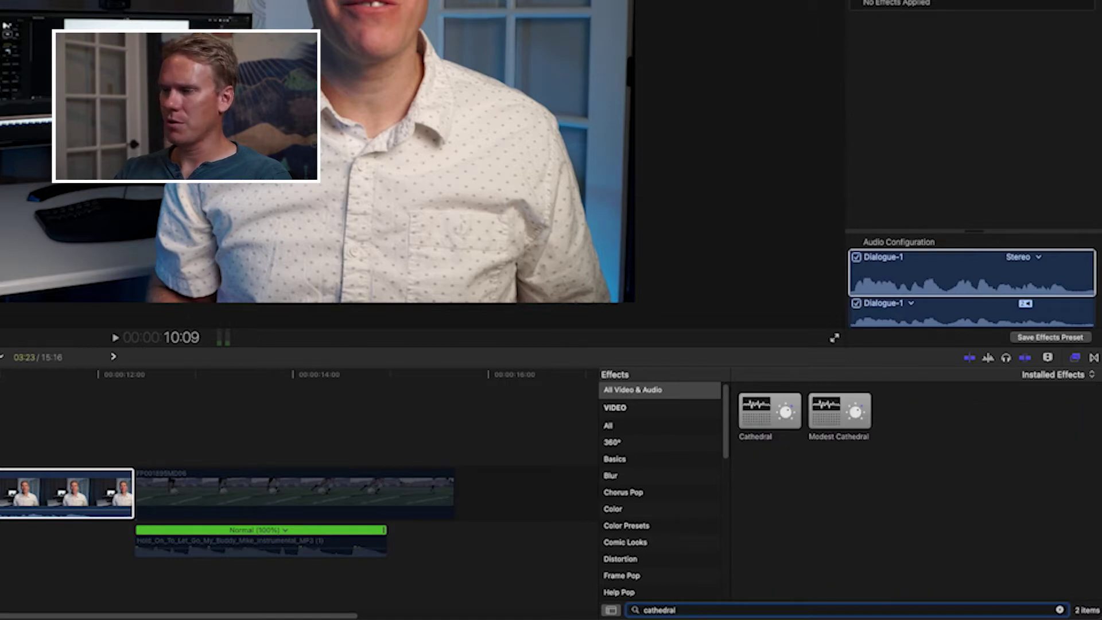
pyautogui.press('BackSpace')
pyautogui.press('BackSpace')
pyautogui.press('BackSpace')
pyautogui.press('BackSpace')
pyautogui.press('BackSpace')
pyautogui.press('BackSpace')
pyautogui.press('BackSpace')
pyautogui.press('BackSpace')
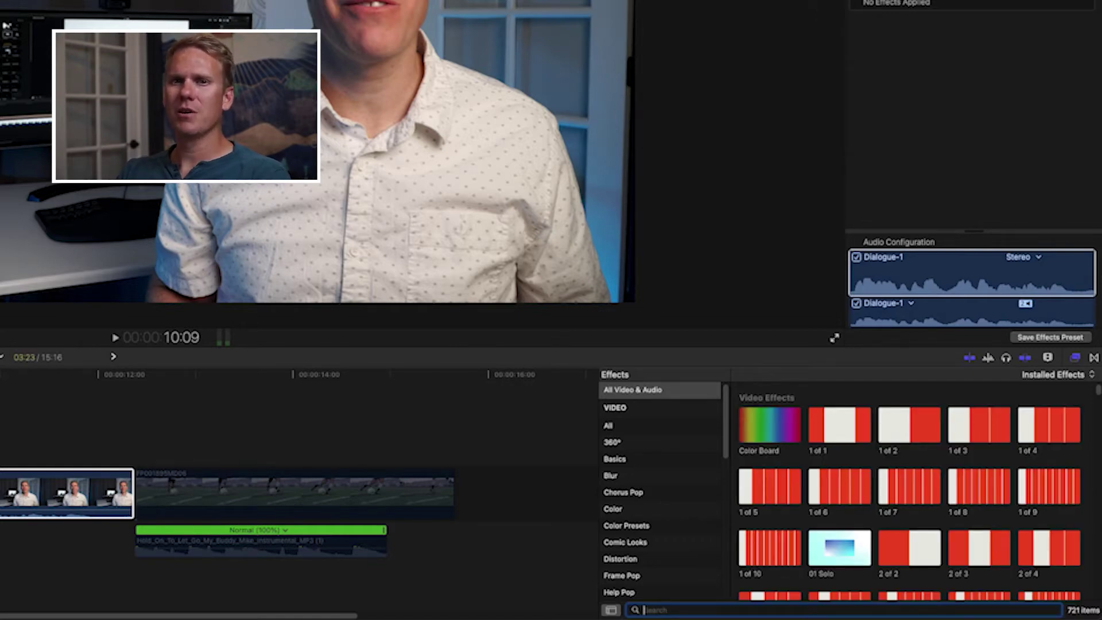
# Search for 'Space designer' and 'Plati', then clear the search back to Spaces
pyautogui.write('S')
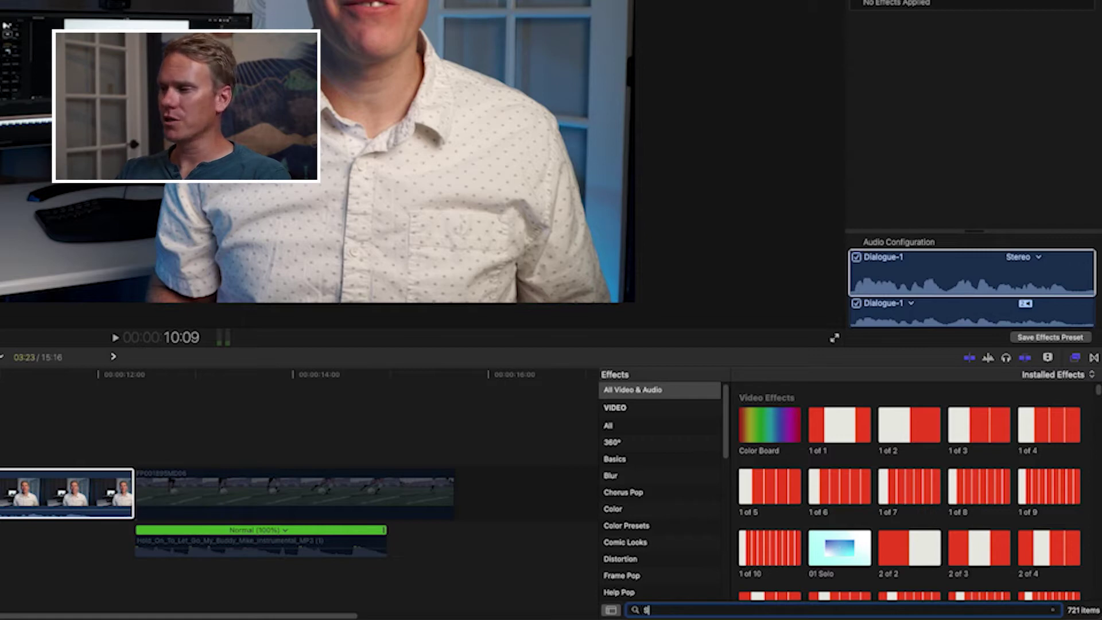
pyautogui.write('pace designer')
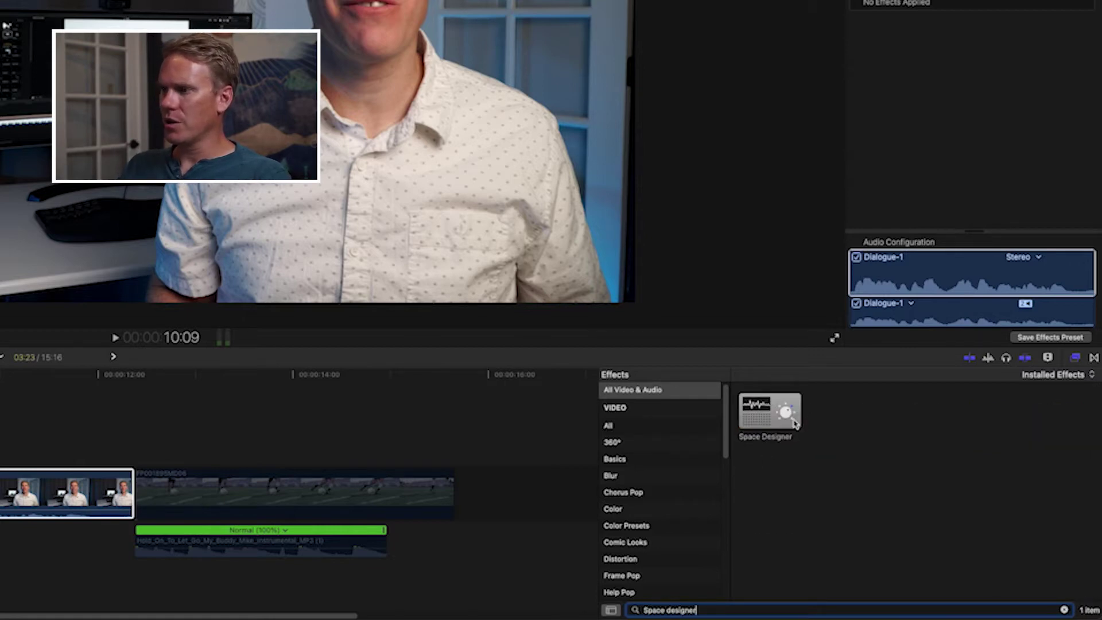
pyautogui.press('super+a')
pyautogui.write('P')
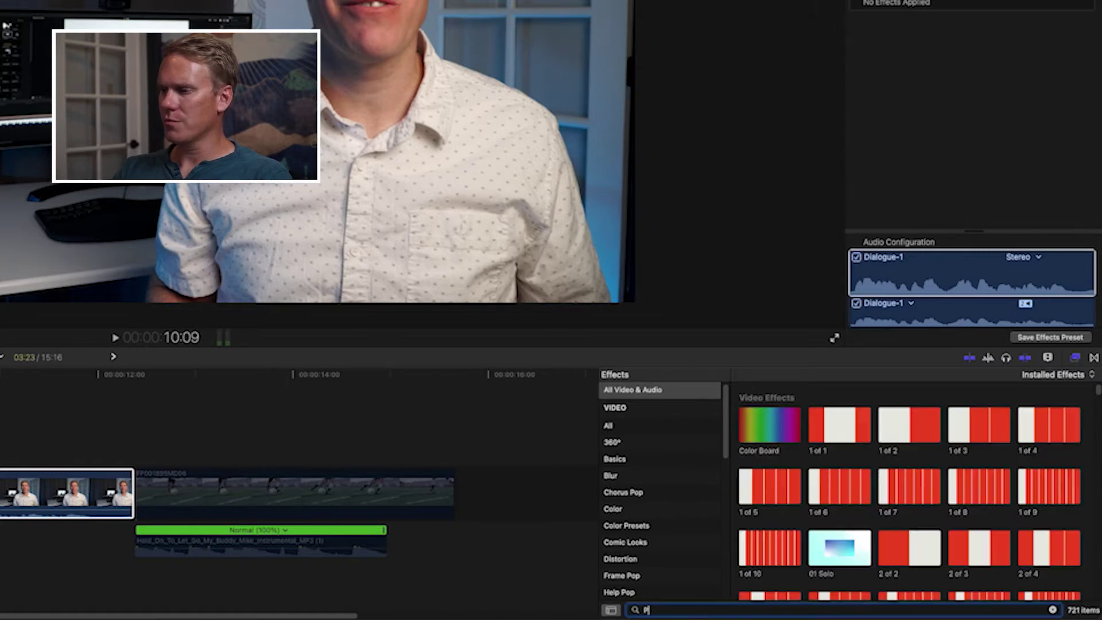
pyautogui.write('latinu')
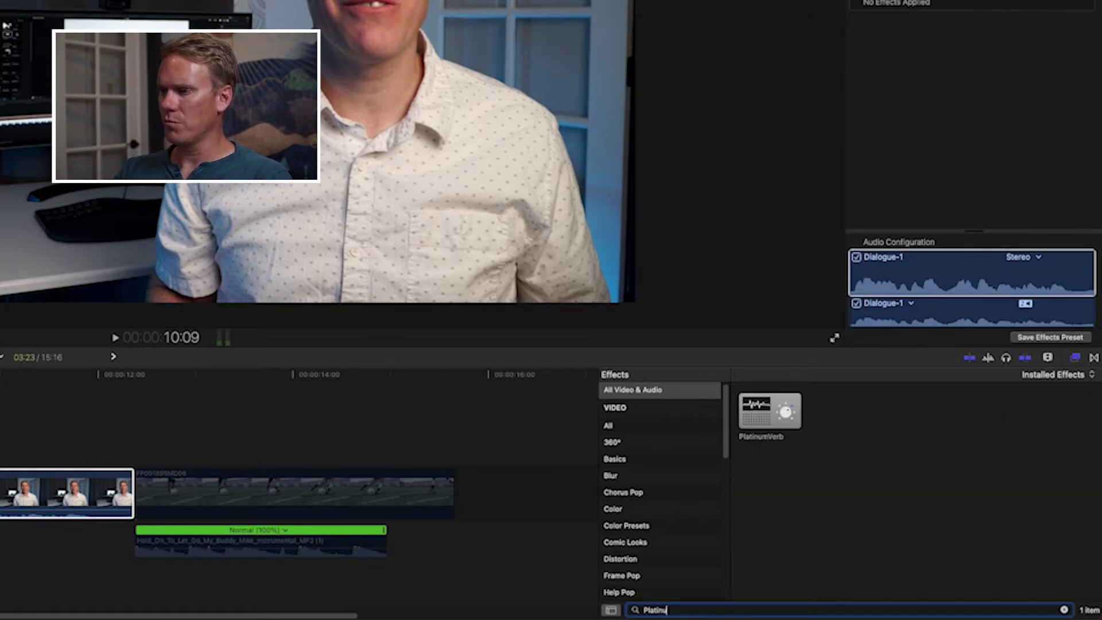
pyautogui.press('Escape')
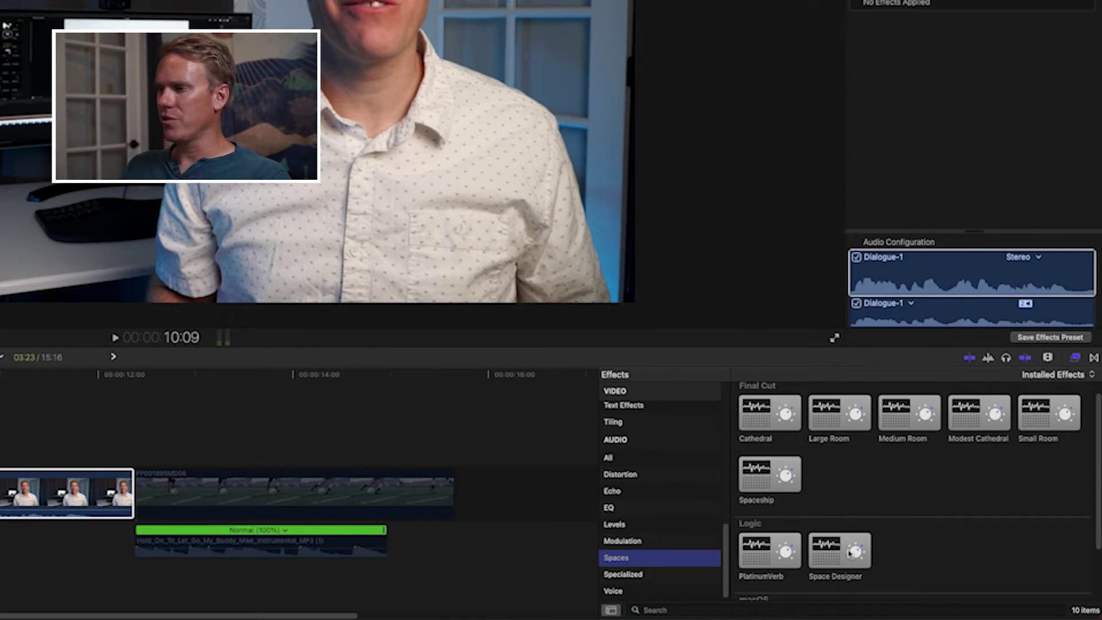
pyautogui.moveTo(850, 551); pyautogui.dragTo(205, 517)
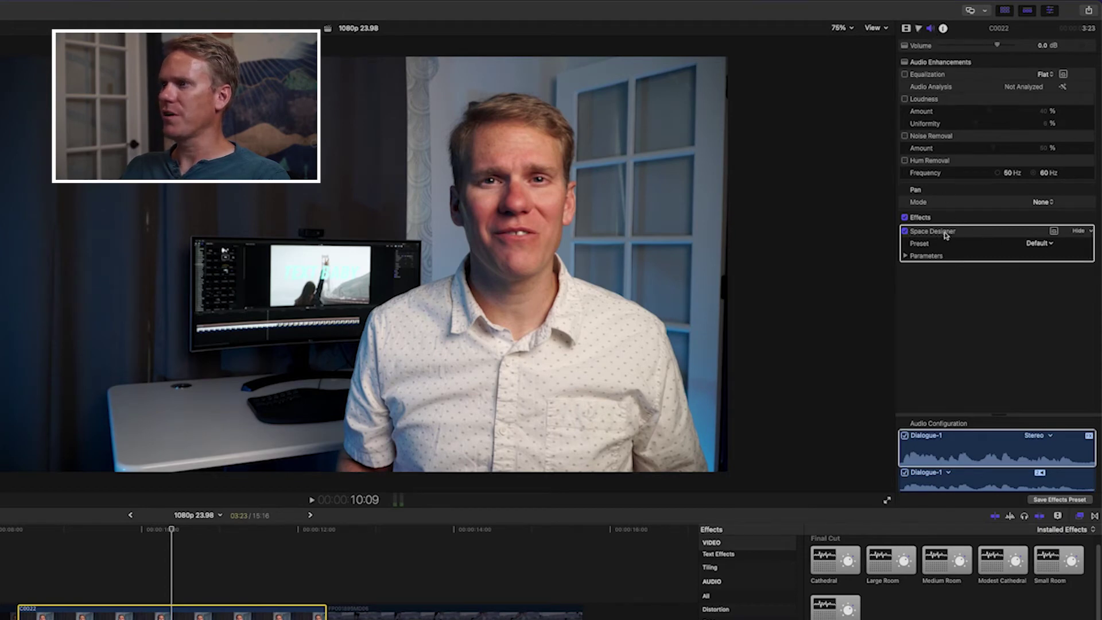
pyautogui.click(975, 236)
pyautogui.press('Delete')
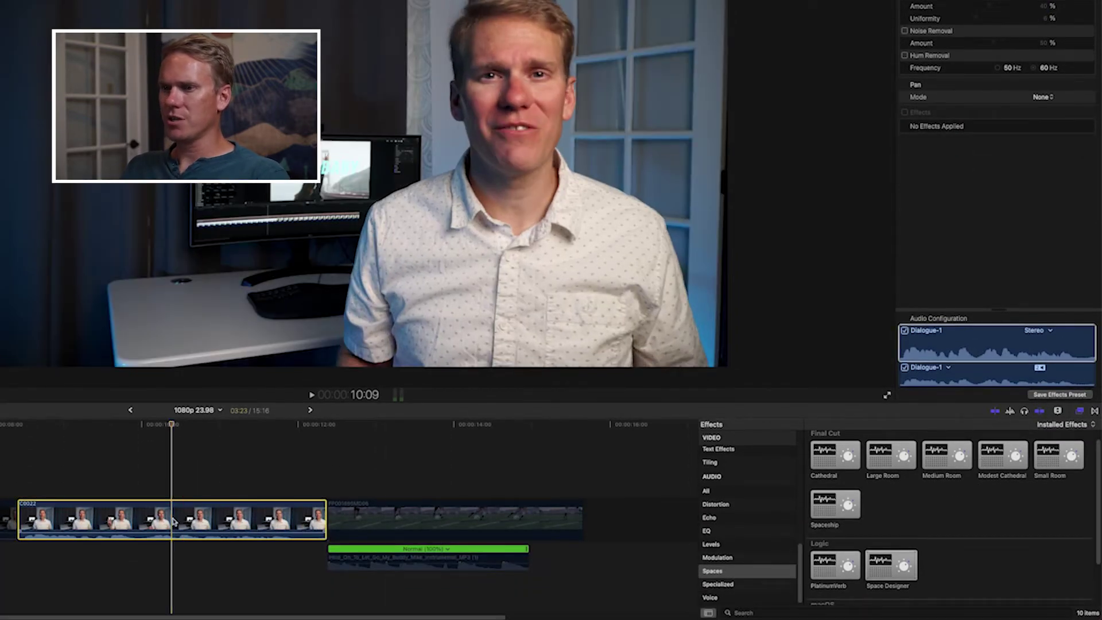
# Apply PlatinumVerb at its Default preset to the interview clip, then check the preceding clip
pyautogui.click(205, 508)
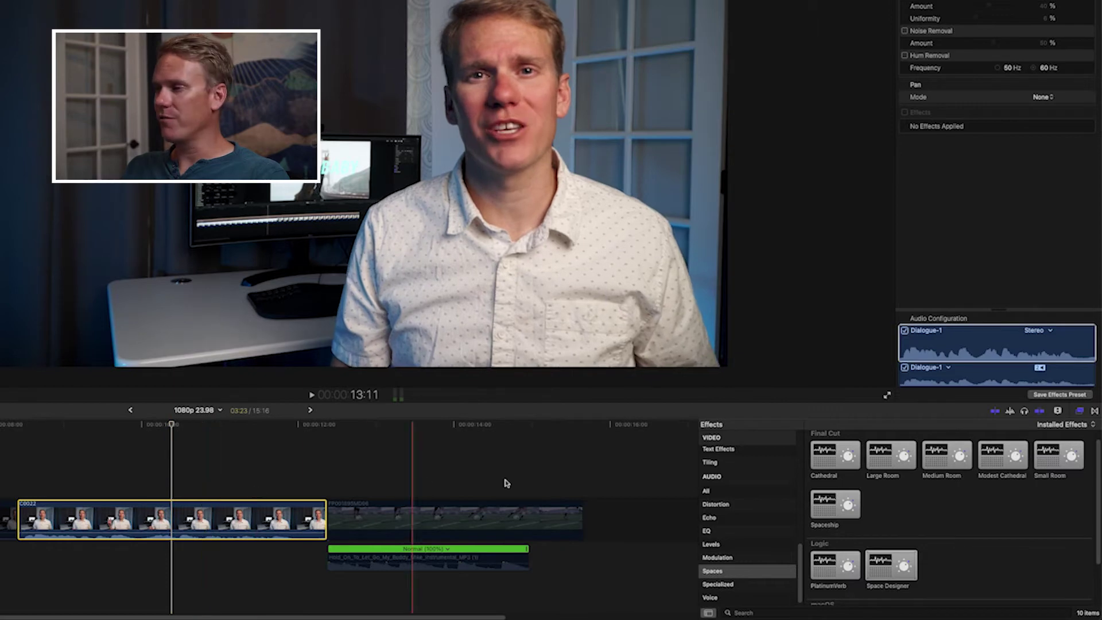
pyautogui.scroll(-2, 967, 509)
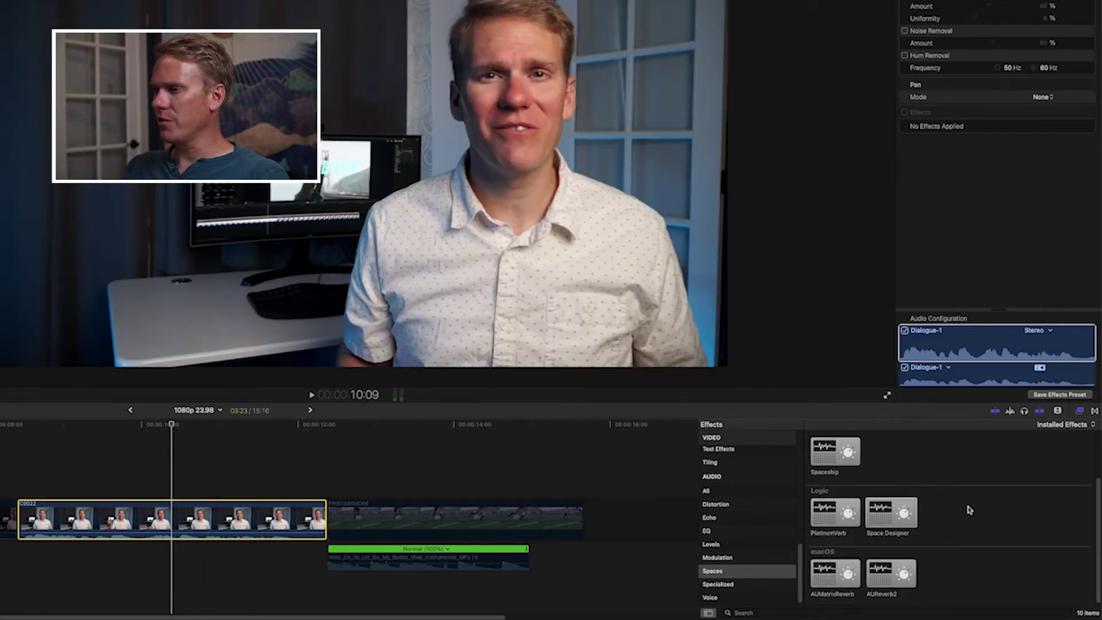
pyautogui.doubleClick(822, 513)
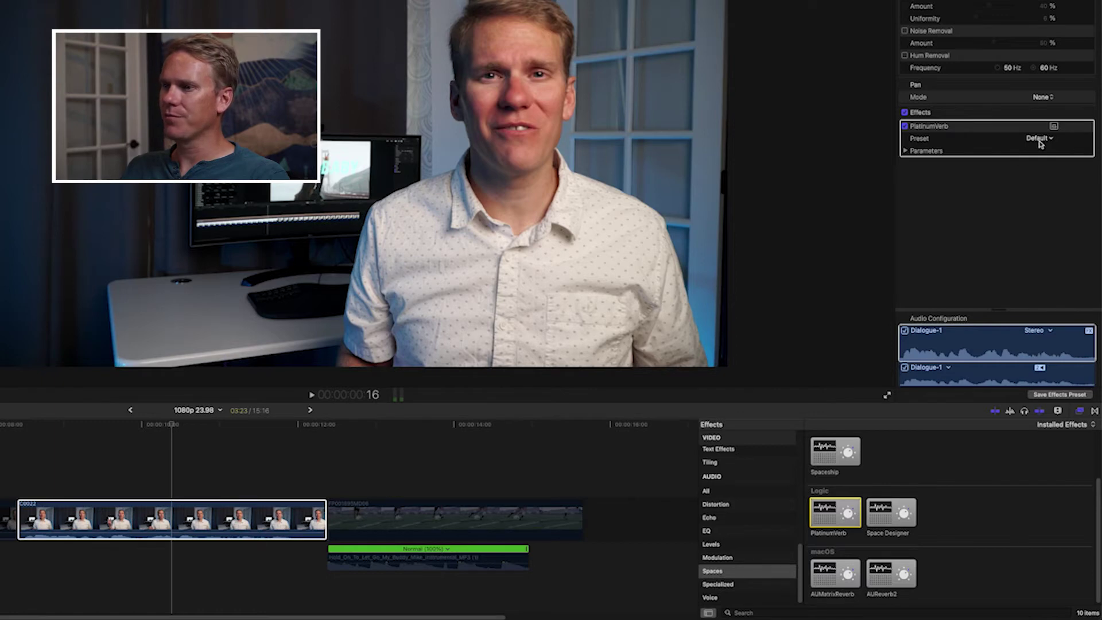
pyautogui.click(208, 531)
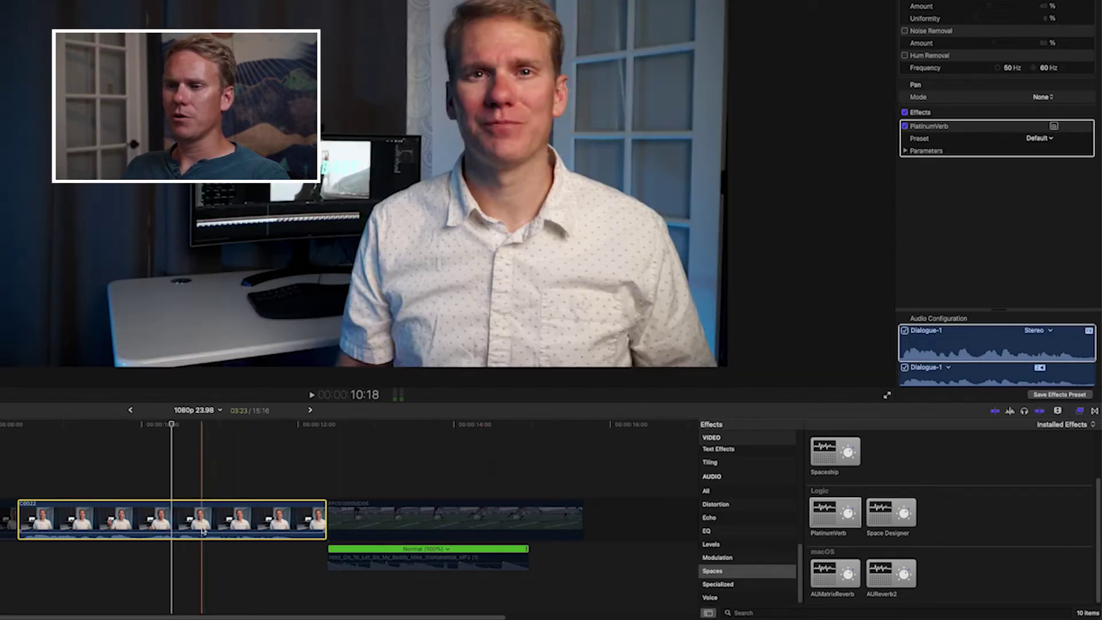
pyautogui.click(9, 519)
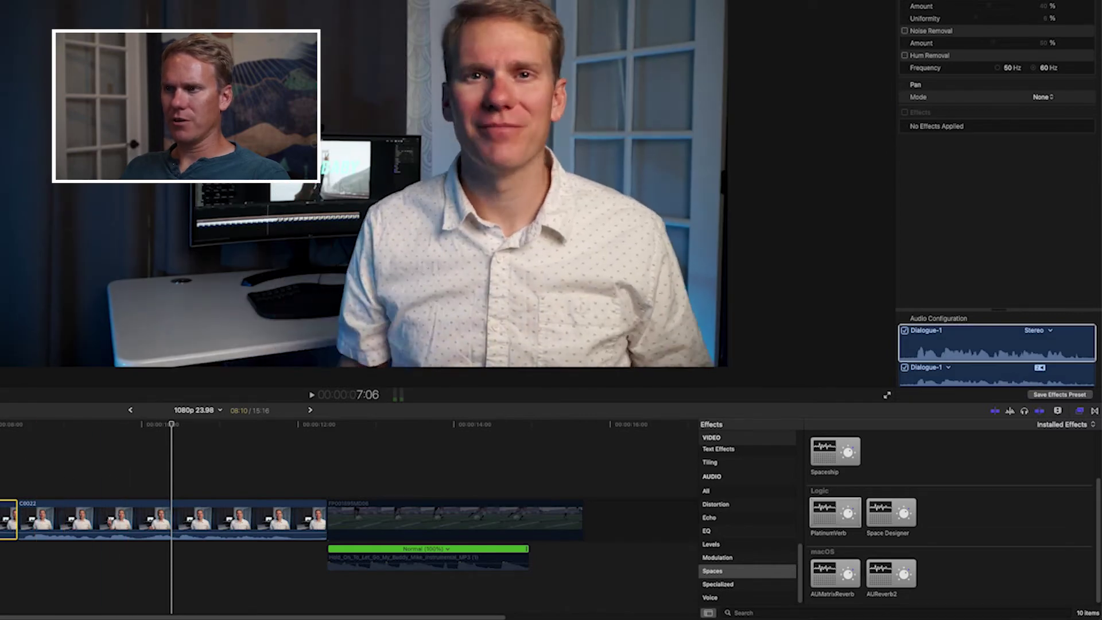
pyautogui.click(98, 467)
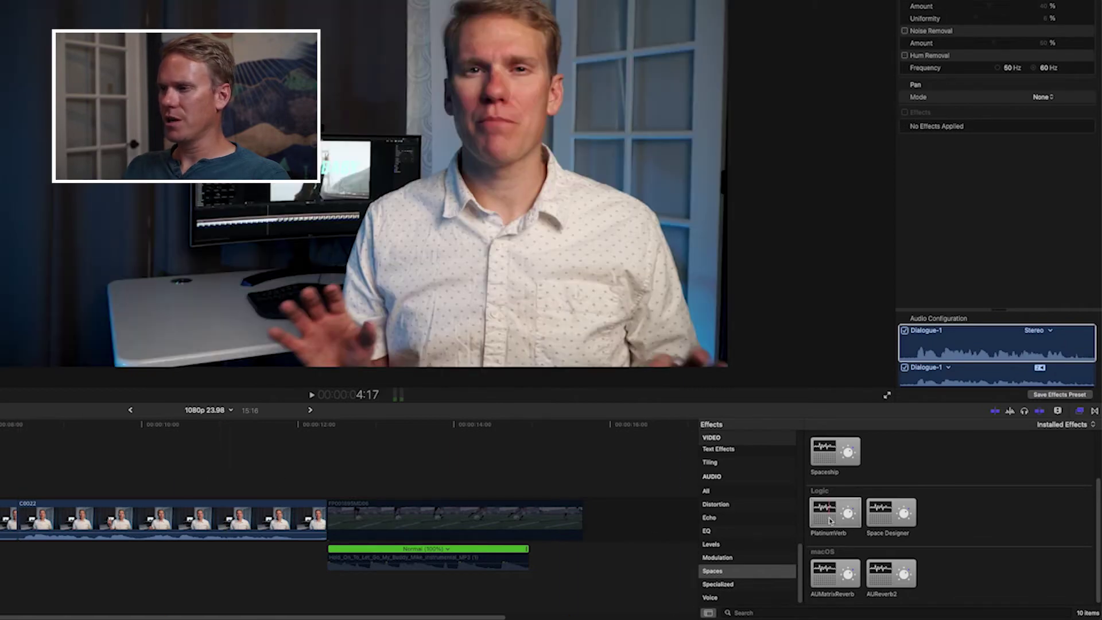
pyautogui.doubleClick(829, 520)
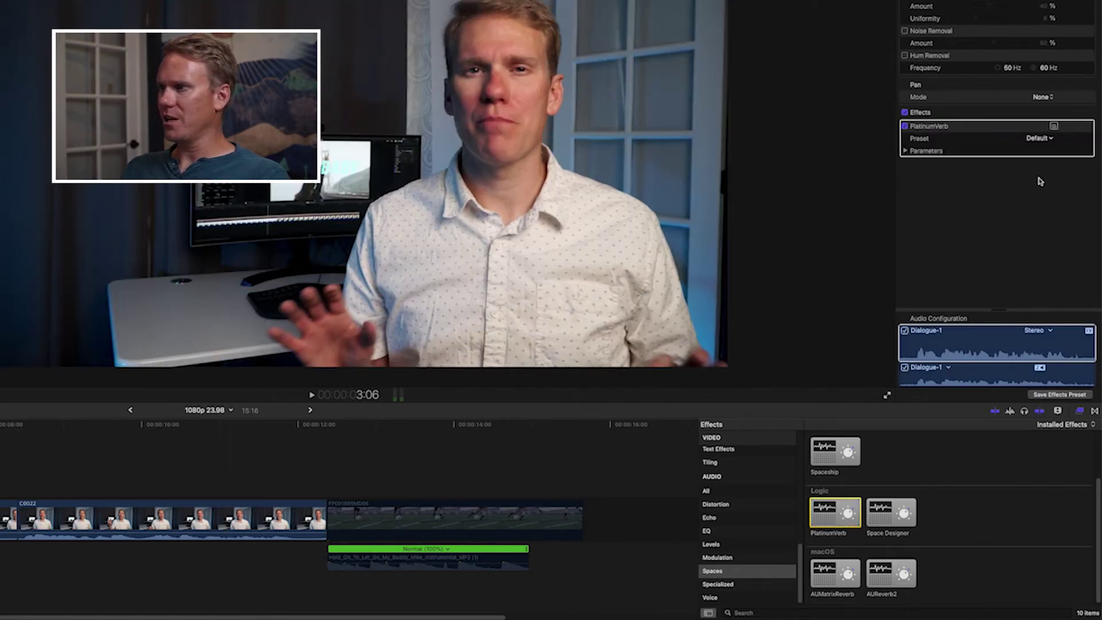
pyautogui.press('super+z')
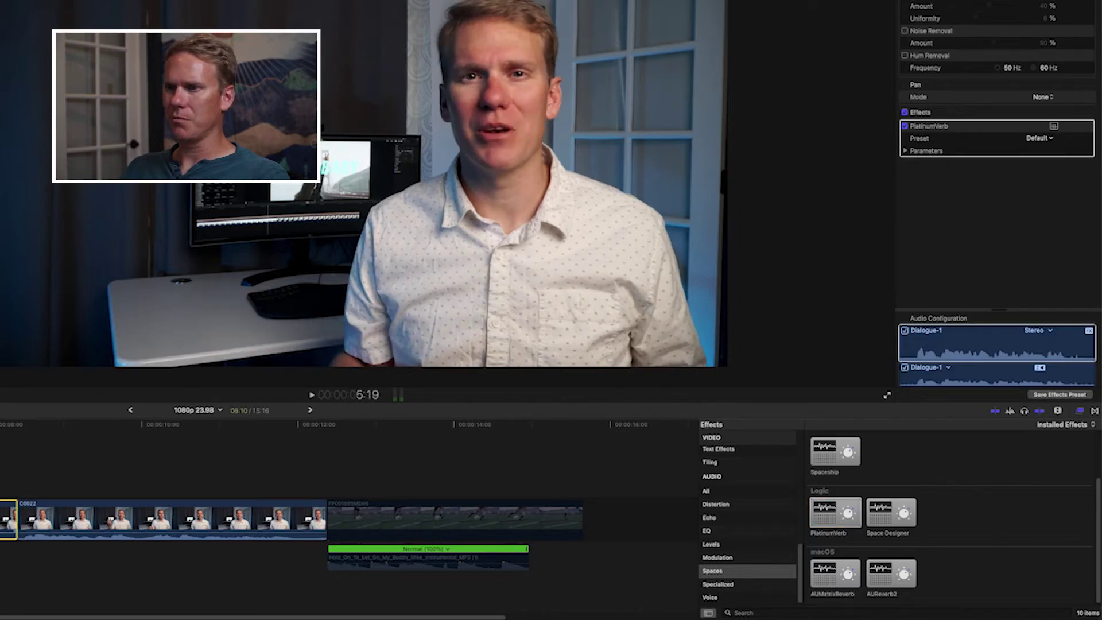
pyautogui.click(656, 459)
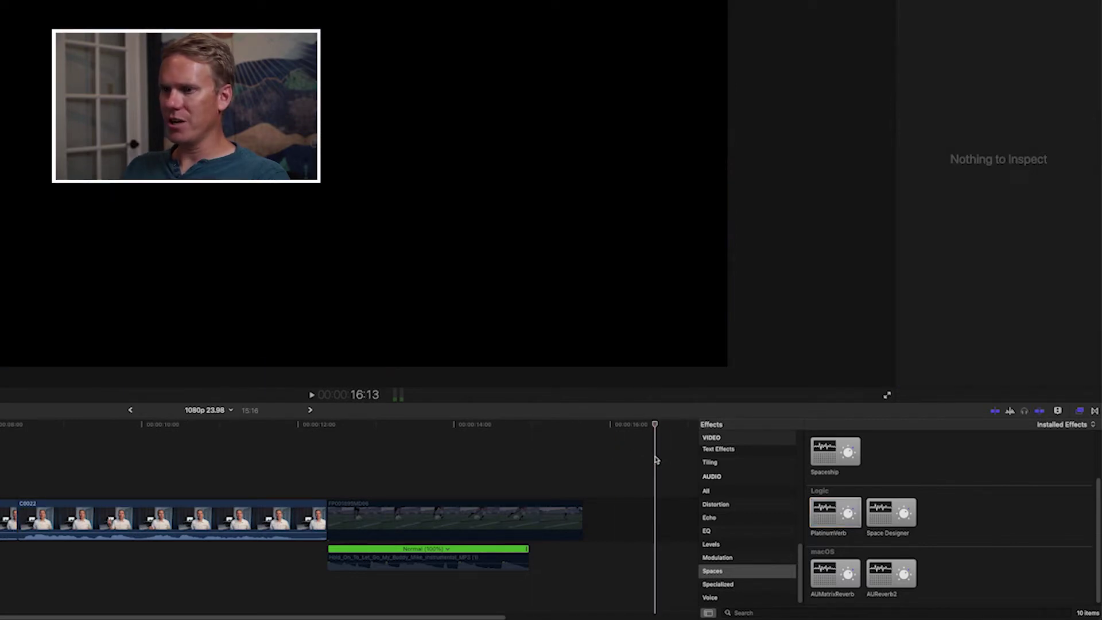
pyautogui.click(836, 520)
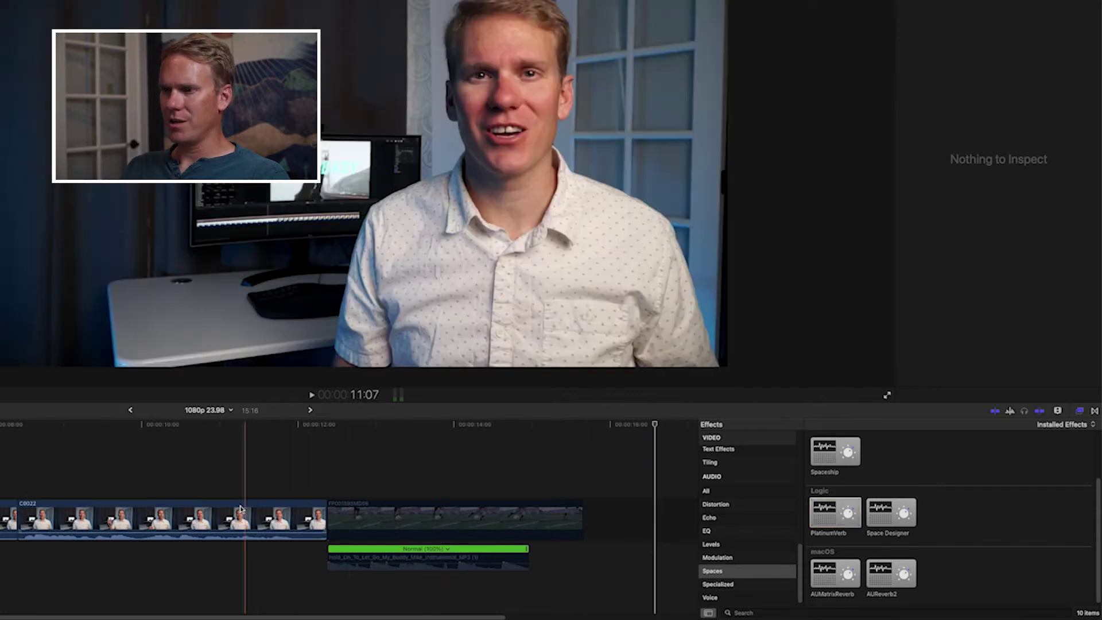
pyautogui.click(247, 514)
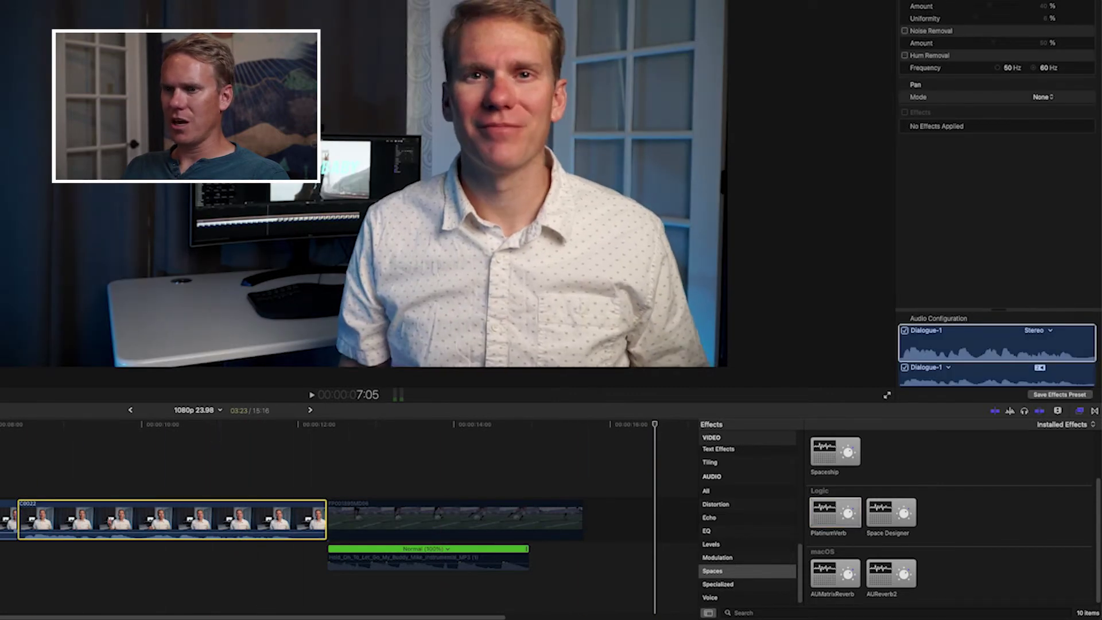
pyautogui.click(8, 519)
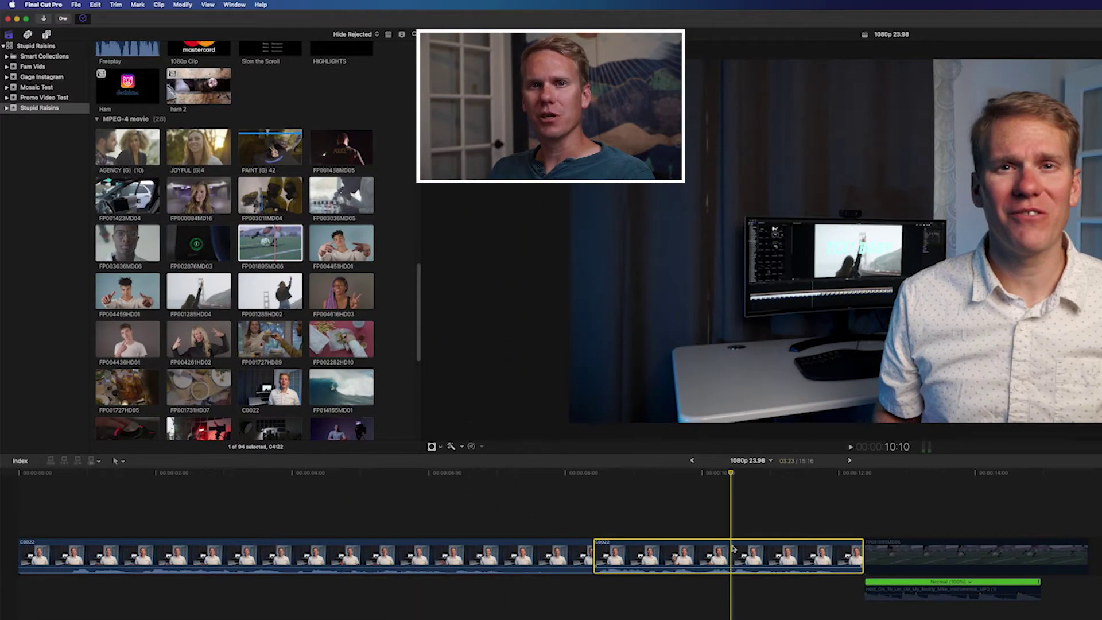
# Drag the Space Designer reverb onto clip C0022
pyautogui.click(95, 4)
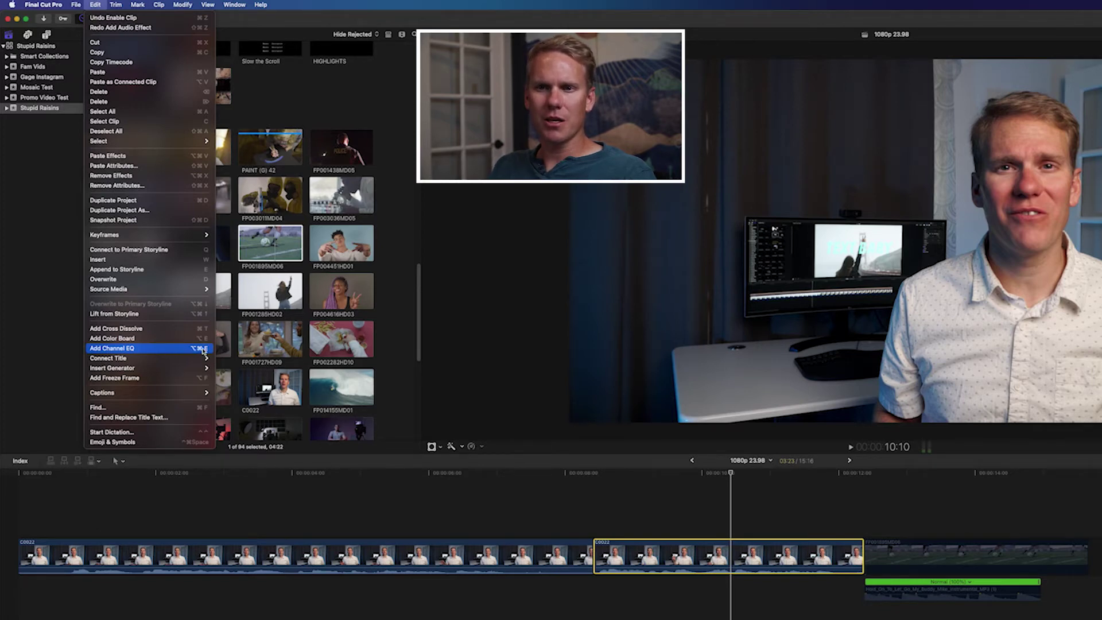
pyautogui.click(729, 535)
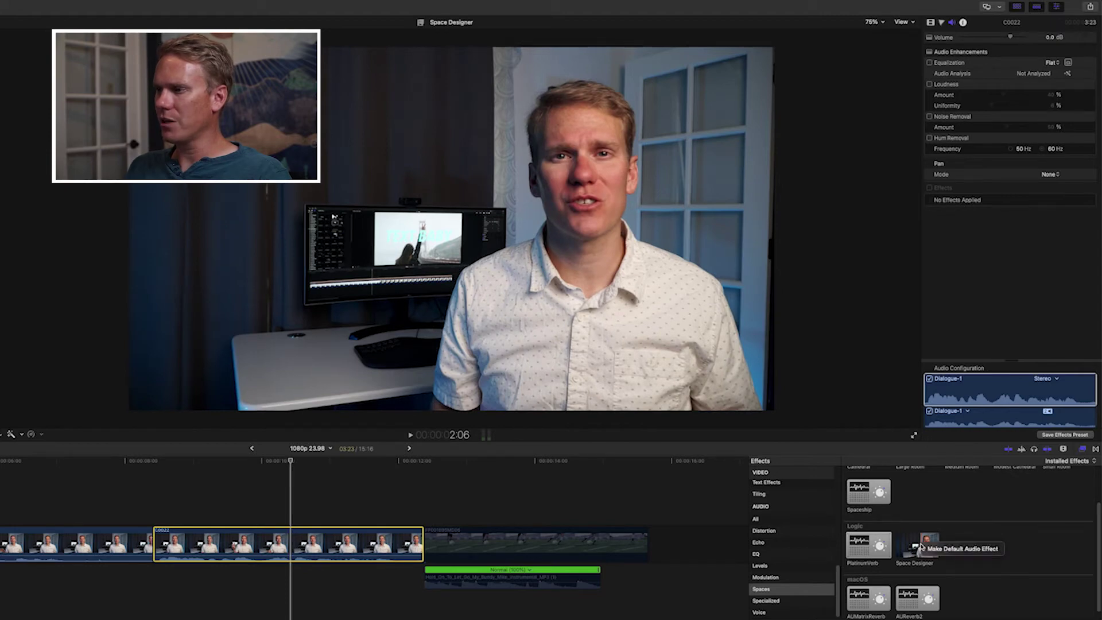
pyautogui.click(960, 549)
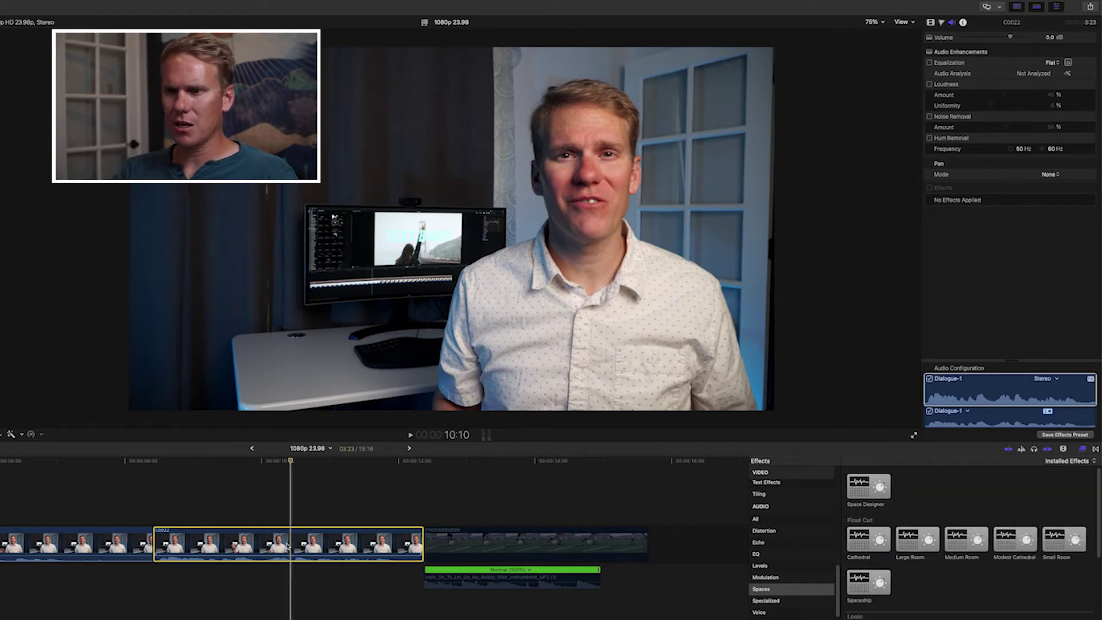
pyautogui.moveTo(287, 546); pyautogui.dragTo(287, 546)
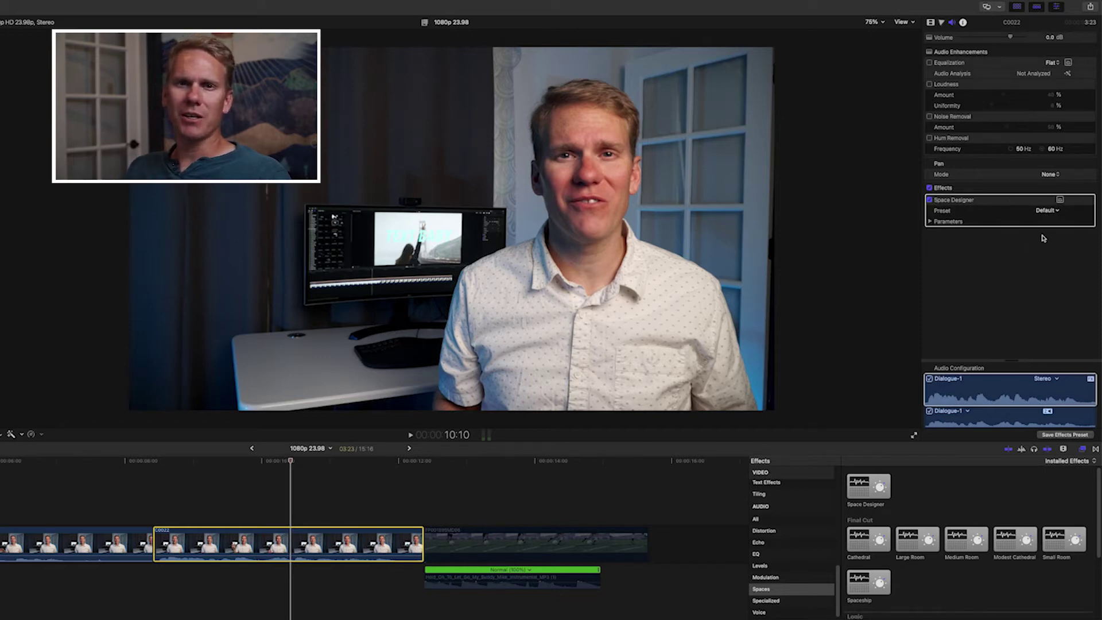
# Make Channel EQ the default audio effect via its context menu
pyautogui.click(799, 554)
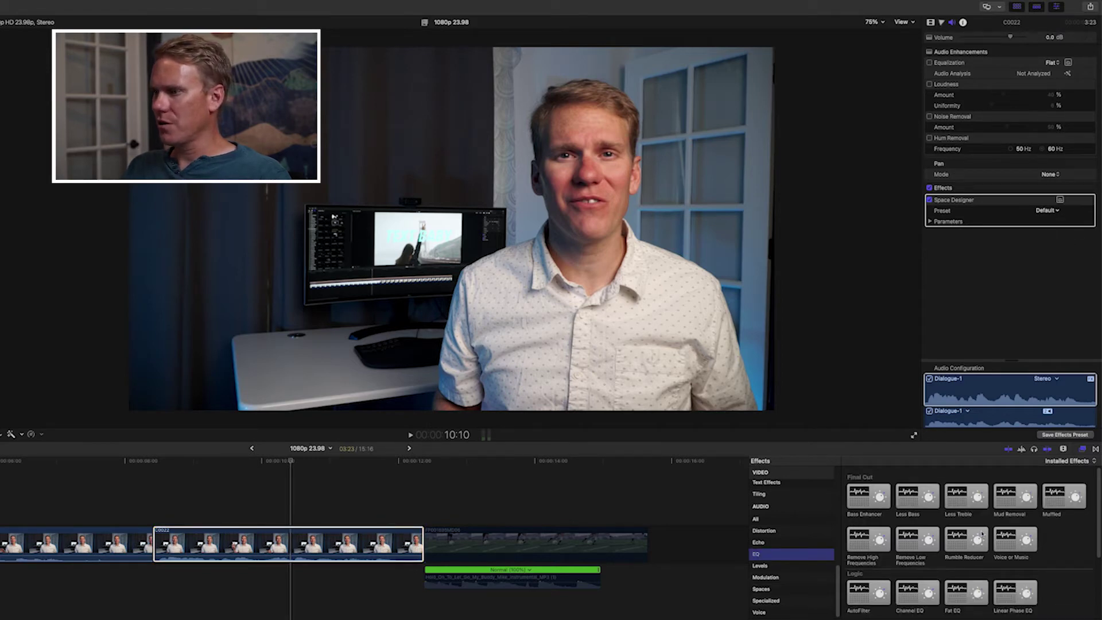
pyautogui.scroll(-2, 1063, 520)
pyautogui.scroll(-2, 1064, 519)
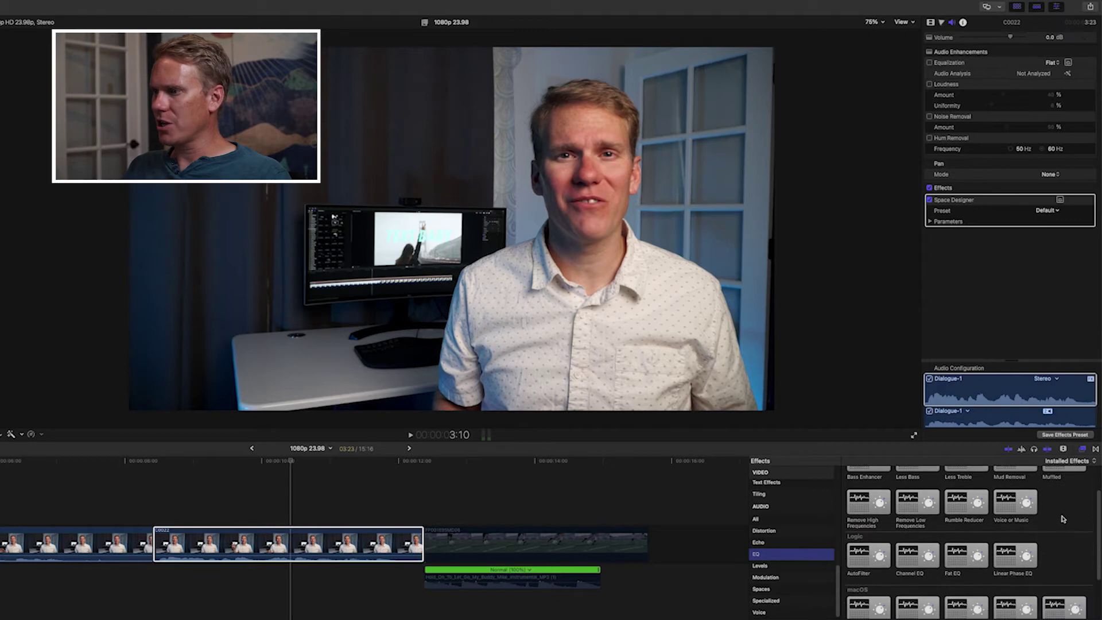
pyautogui.rightClick(922, 555)
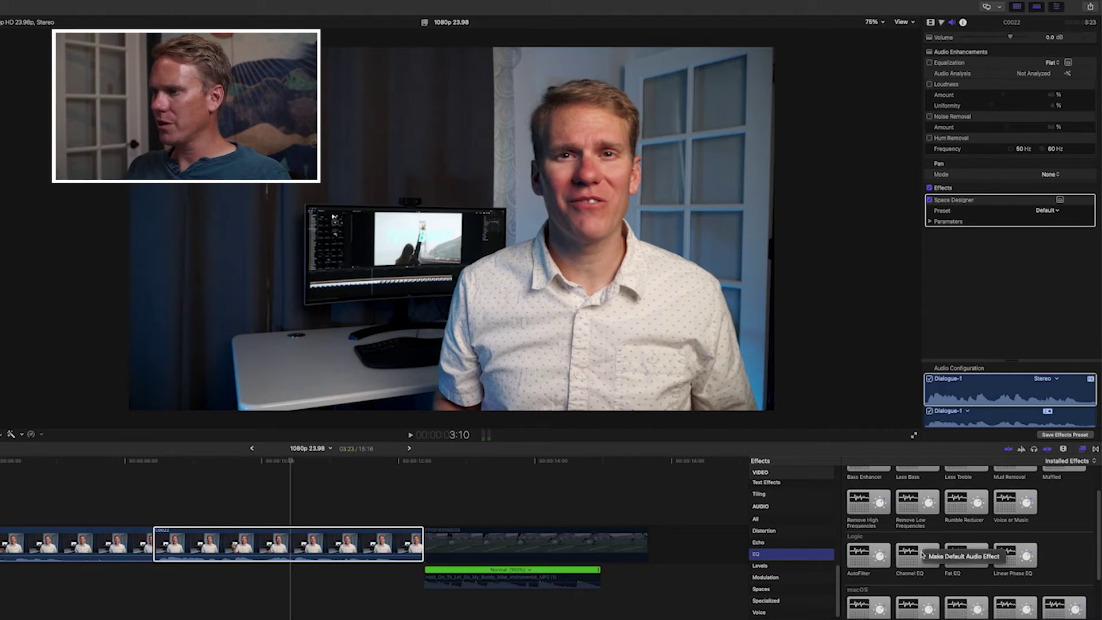
pyautogui.click(931, 556)
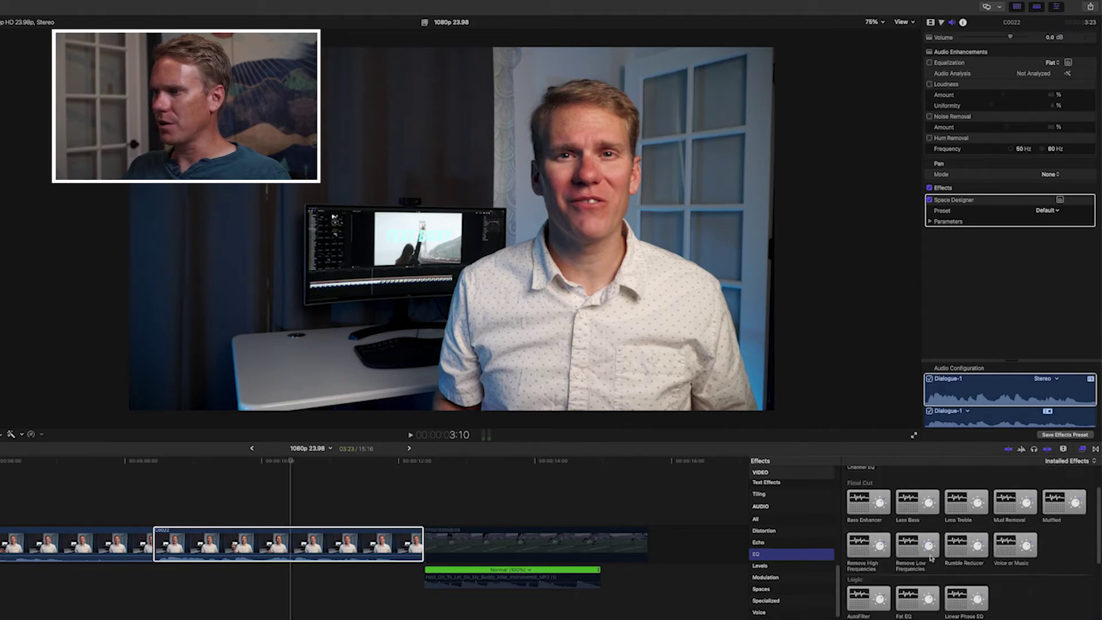
pyautogui.click(761, 589)
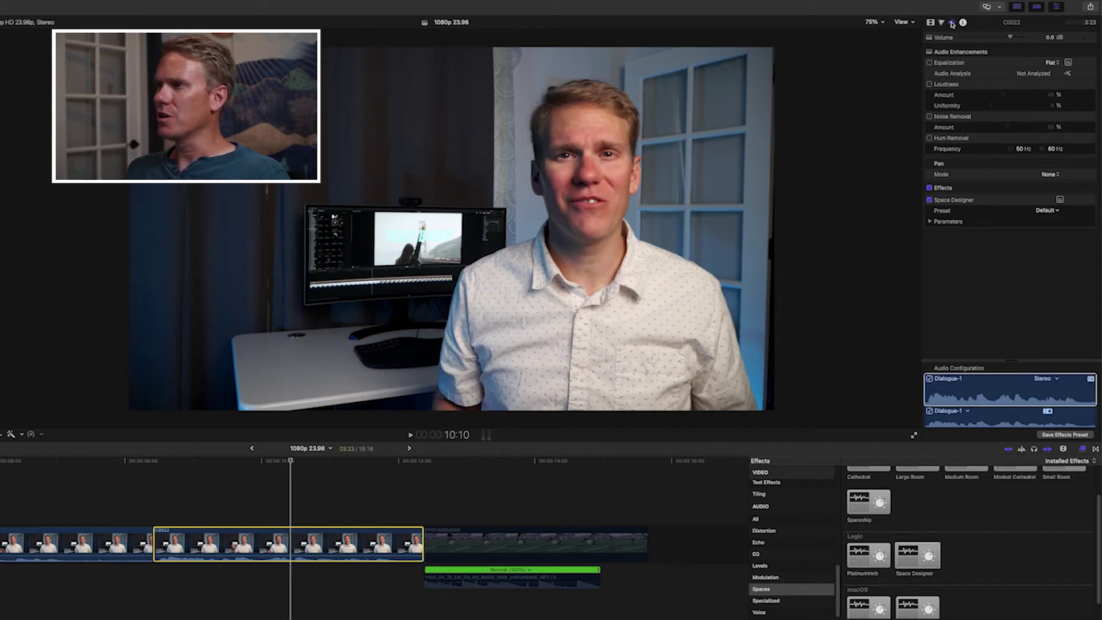
# Set Space Designer to 02 Medium Spaces > 01 Rooms > 2.0s Prince Hall One and preview it
pyautogui.click(992, 201)
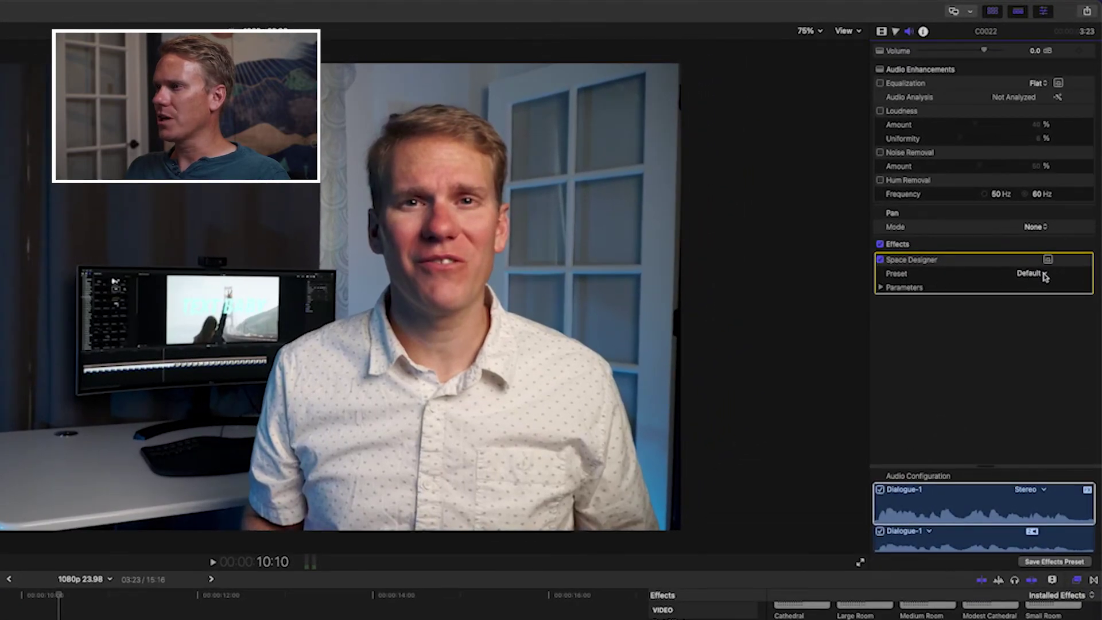
pyautogui.click(1046, 276)
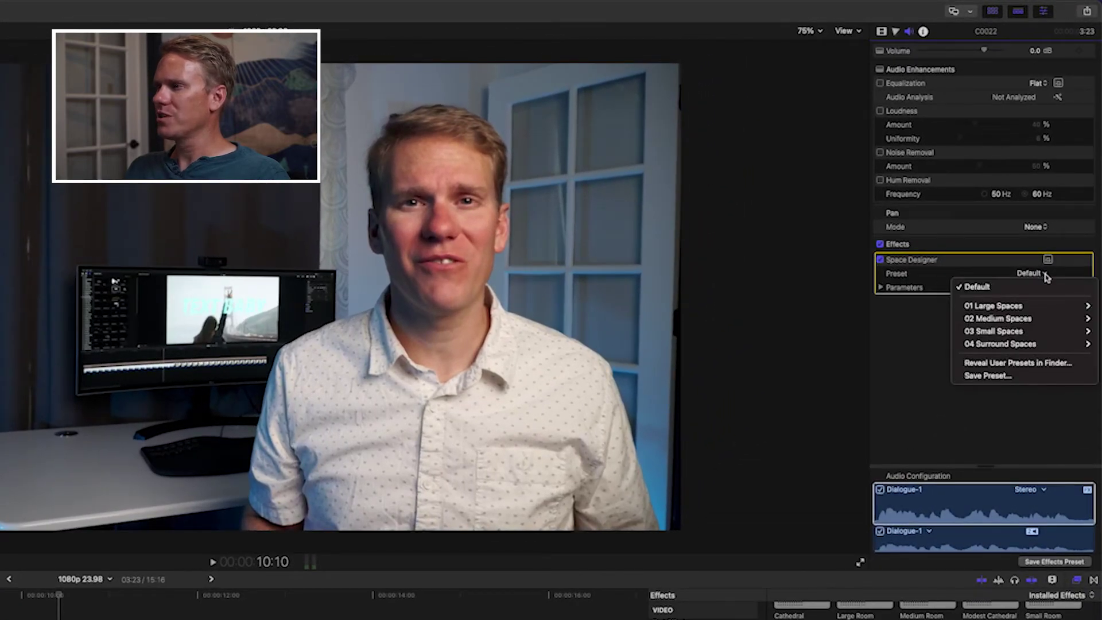
pyautogui.moveTo(1031, 307)
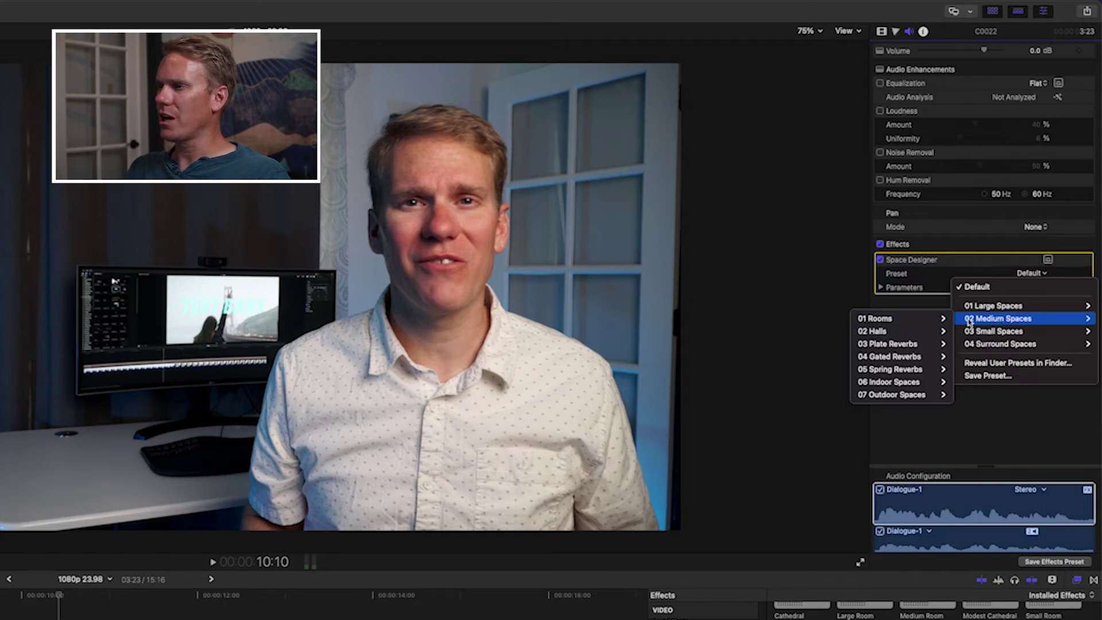
pyautogui.moveTo(927, 320)
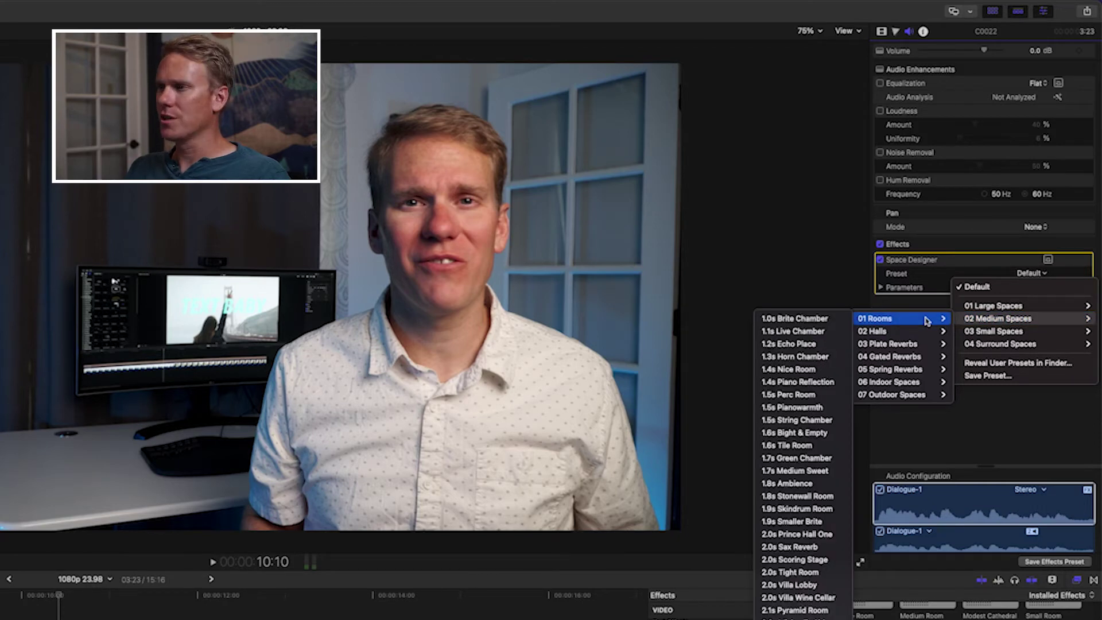
pyautogui.moveTo(921, 345)
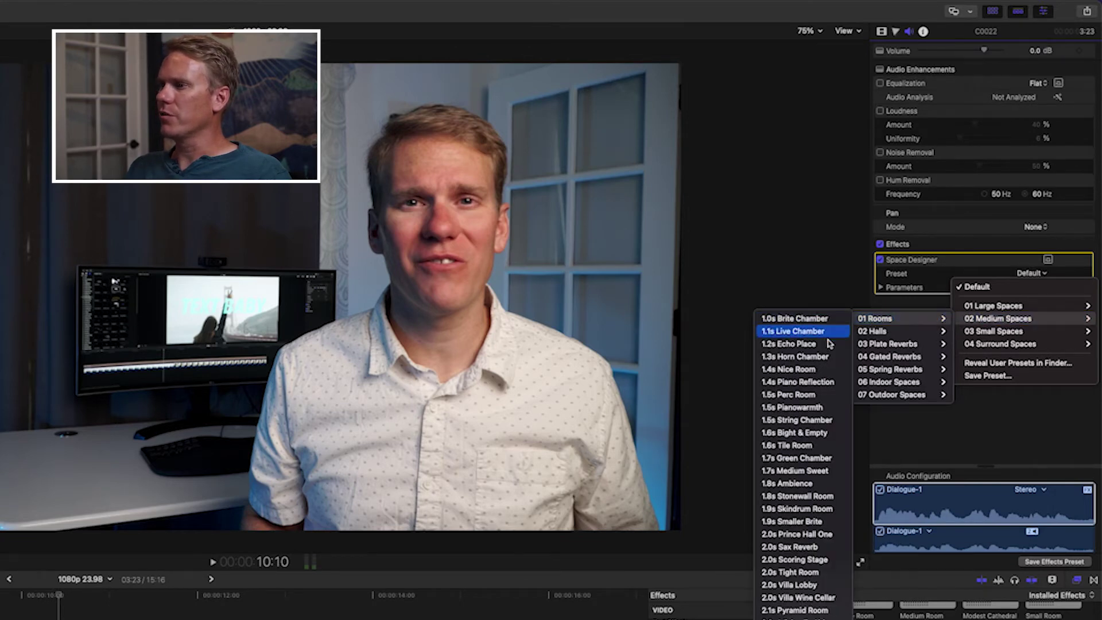
pyautogui.click(806, 536)
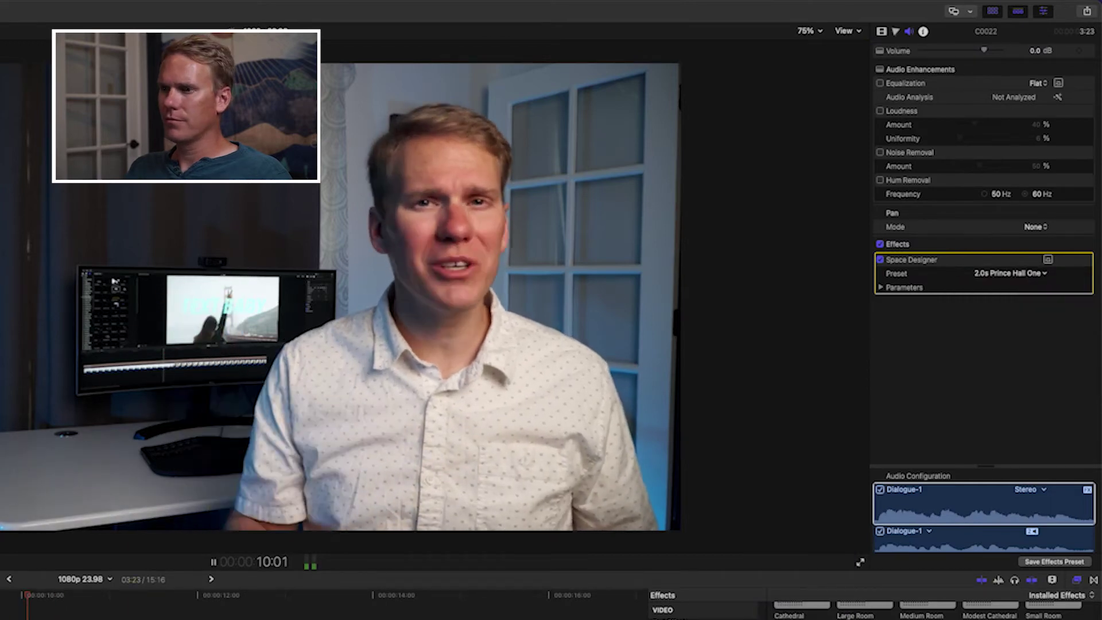
pyautogui.press('space')
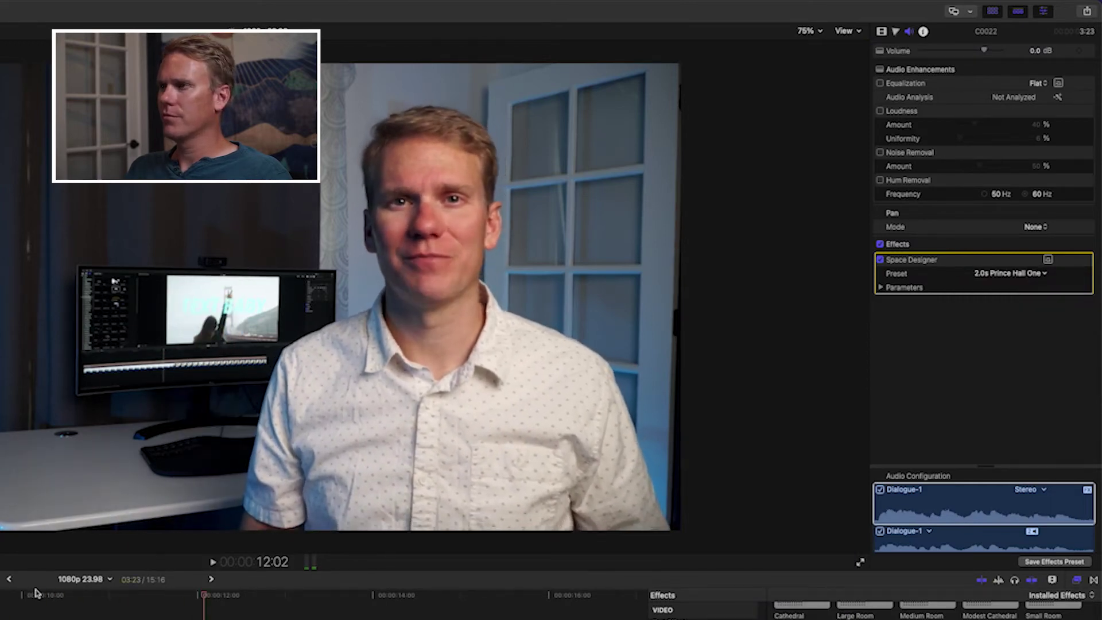
pyautogui.click(880, 260)
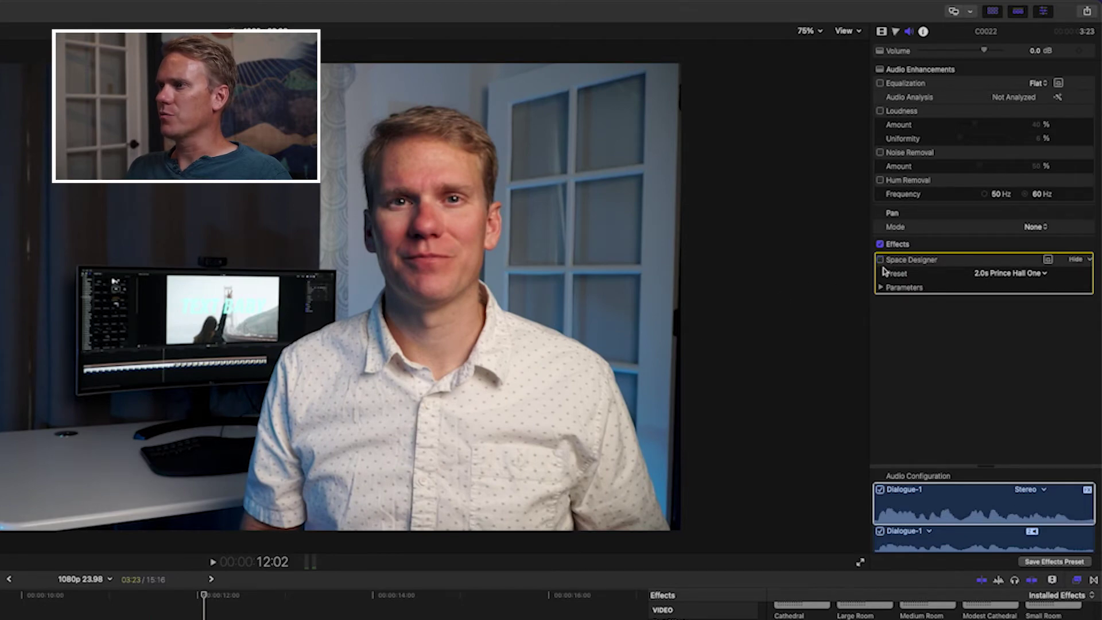
pyautogui.press('space')
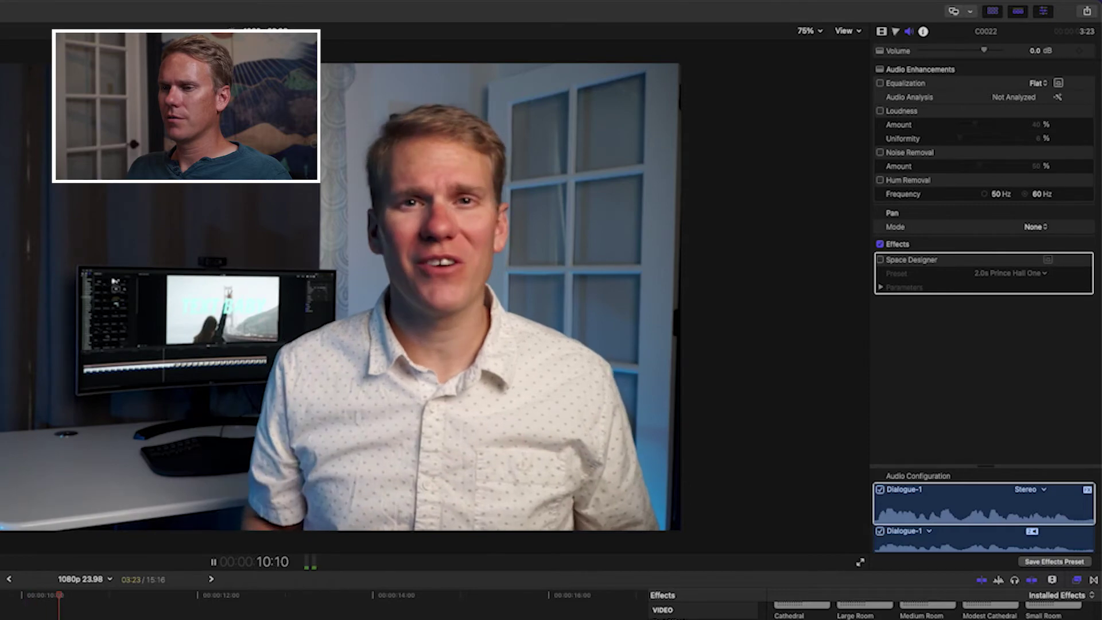
pyautogui.click(880, 259)
pyautogui.press('space')
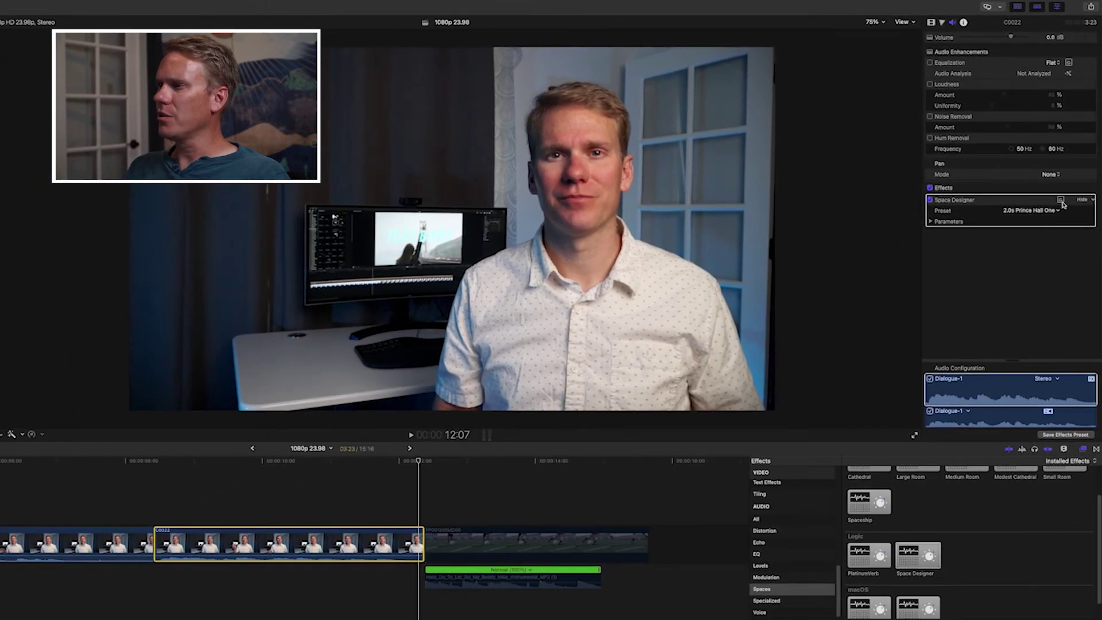
# Audition Space Designer presets during playback, stopping on 1.8s Ambience
pyautogui.click(1061, 201)
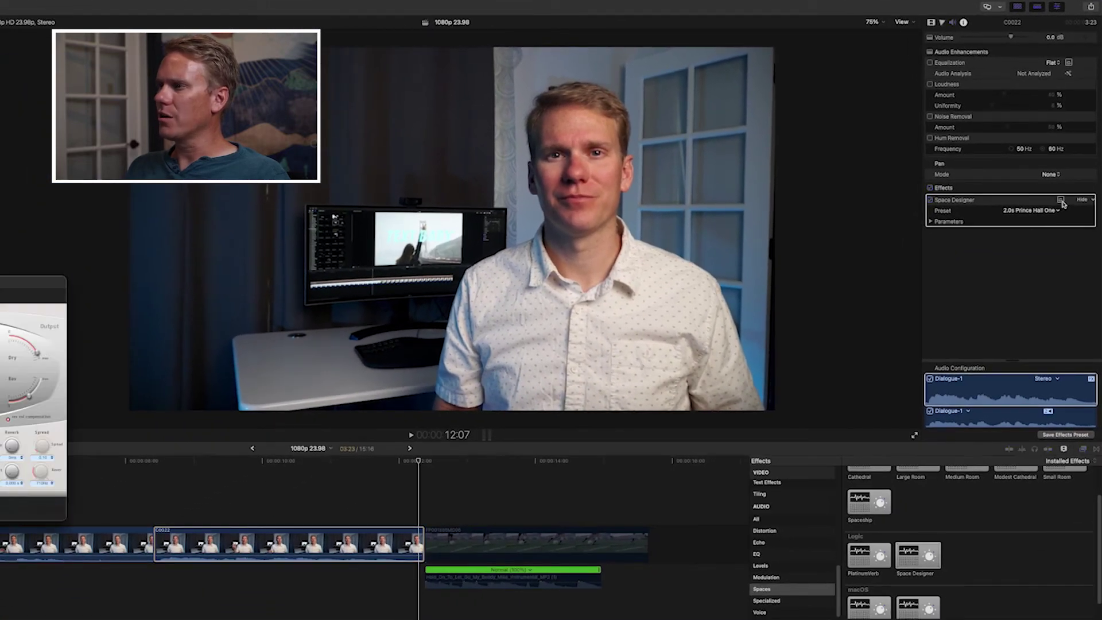
pyautogui.moveTo(46, 281); pyautogui.dragTo(459, 192)
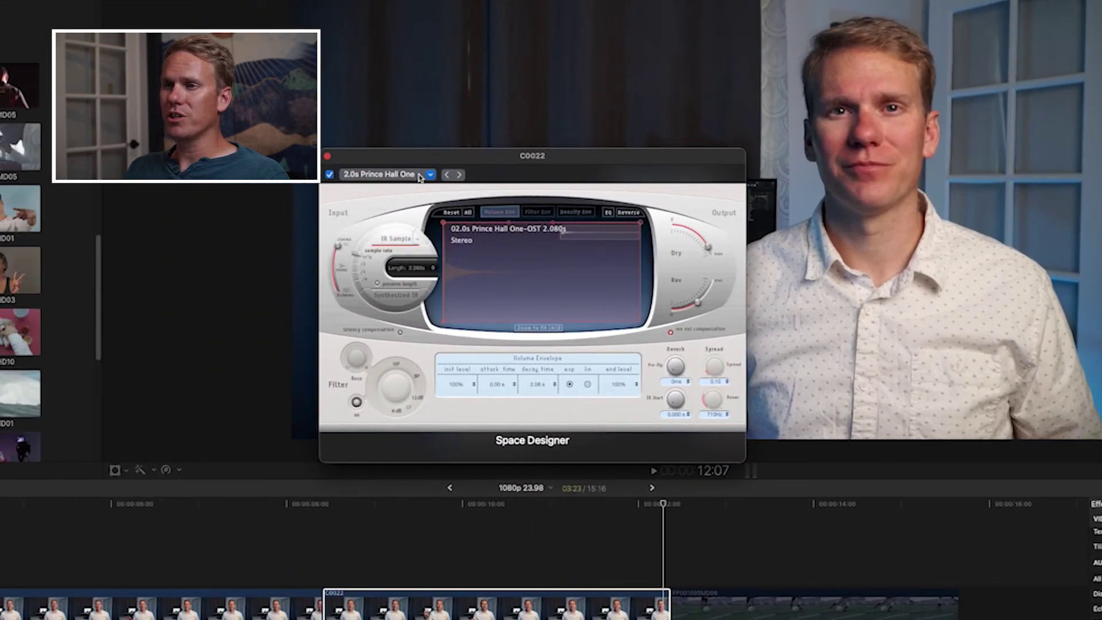
pyautogui.click(459, 175)
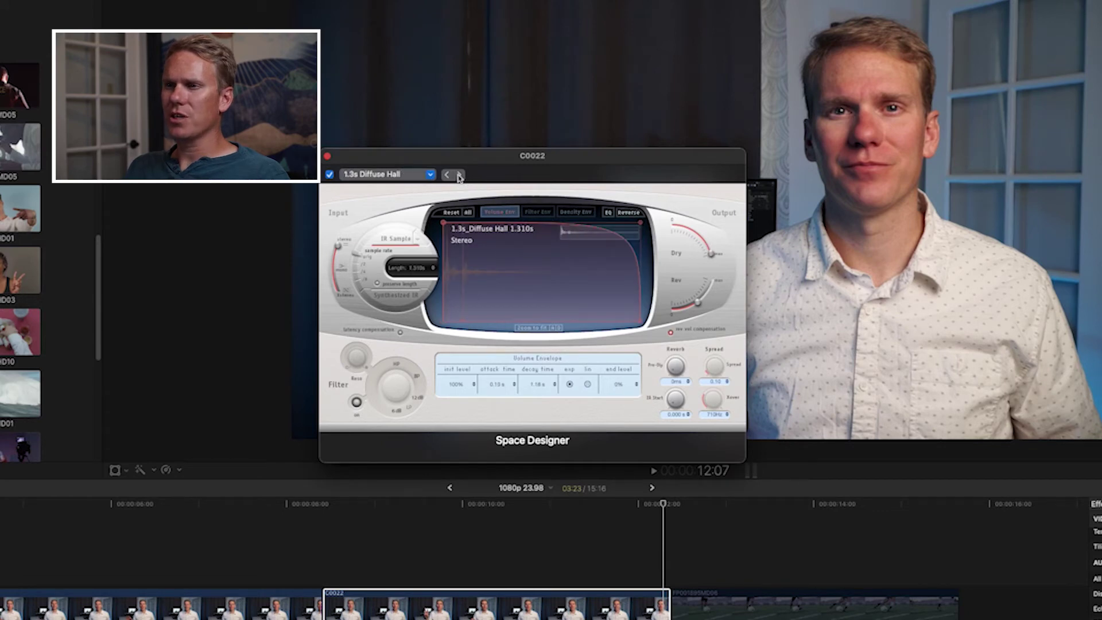
pyautogui.click(459, 175)
pyautogui.press('space')
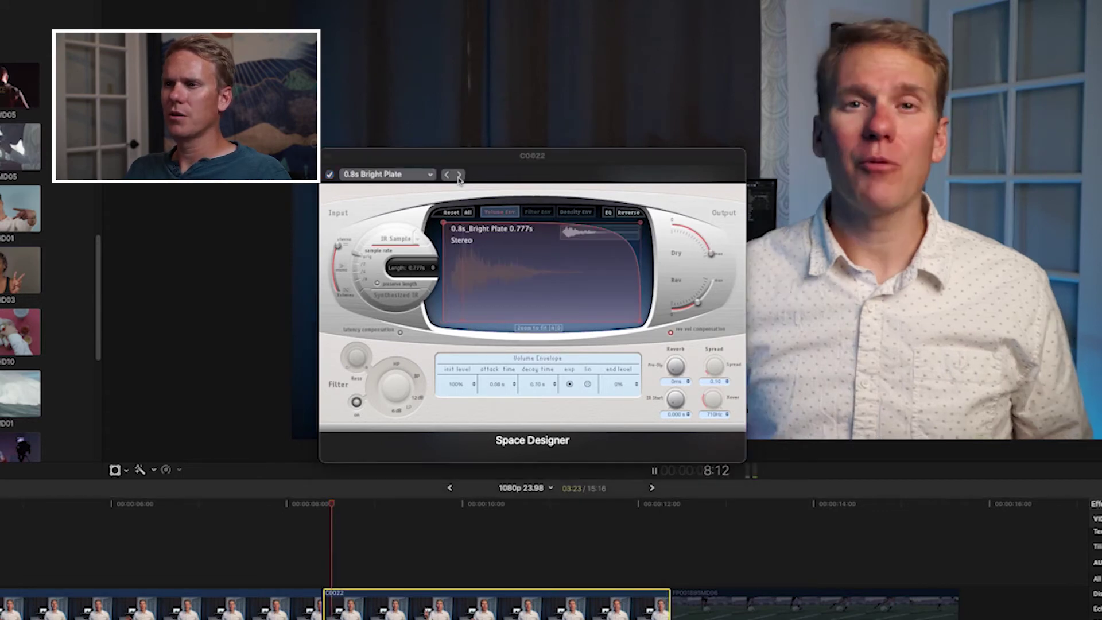
pyautogui.click(459, 175)
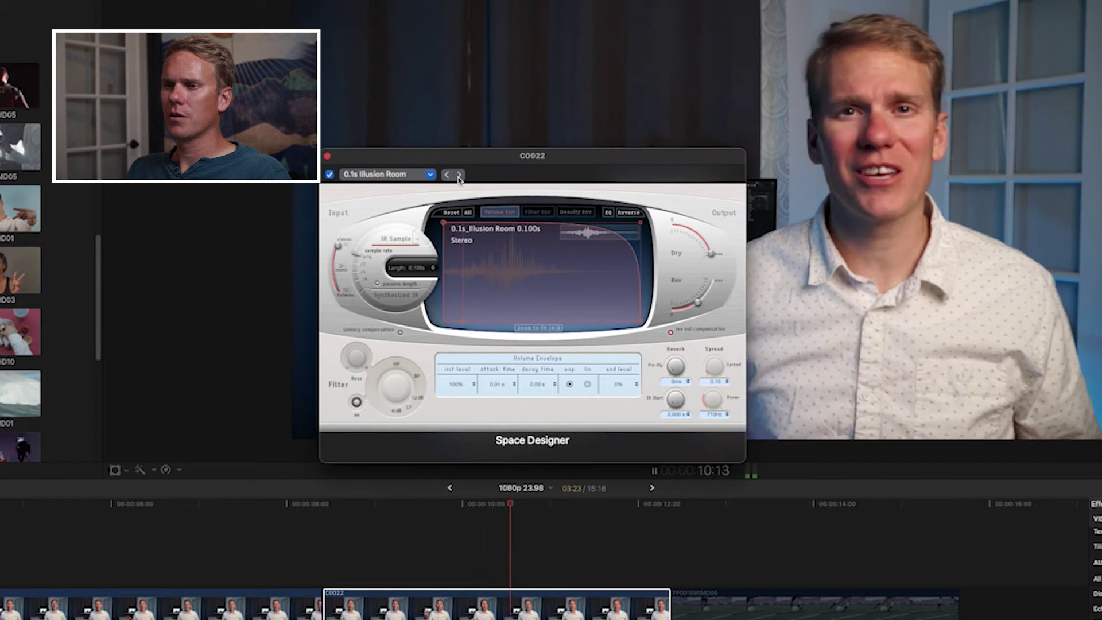
pyautogui.click(459, 175)
pyautogui.click(460, 176)
pyautogui.press('space')
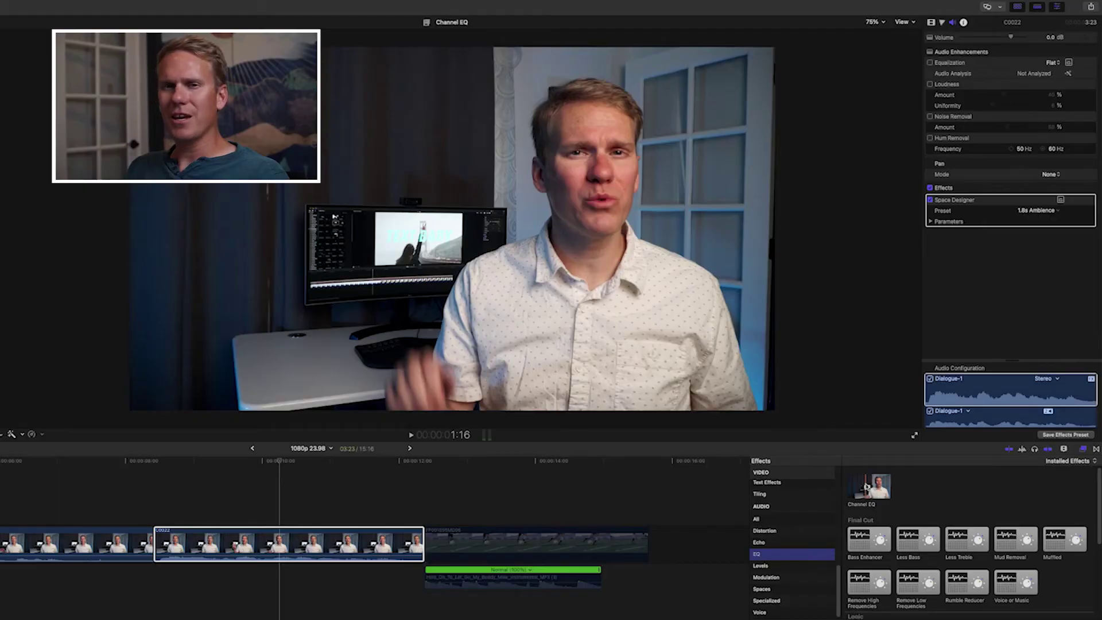
# Add Channel EQ with the Speaking Voice Improve preset to C0022 and close both plugin windows
pyautogui.moveTo(867, 487); pyautogui.dragTo(294, 541)
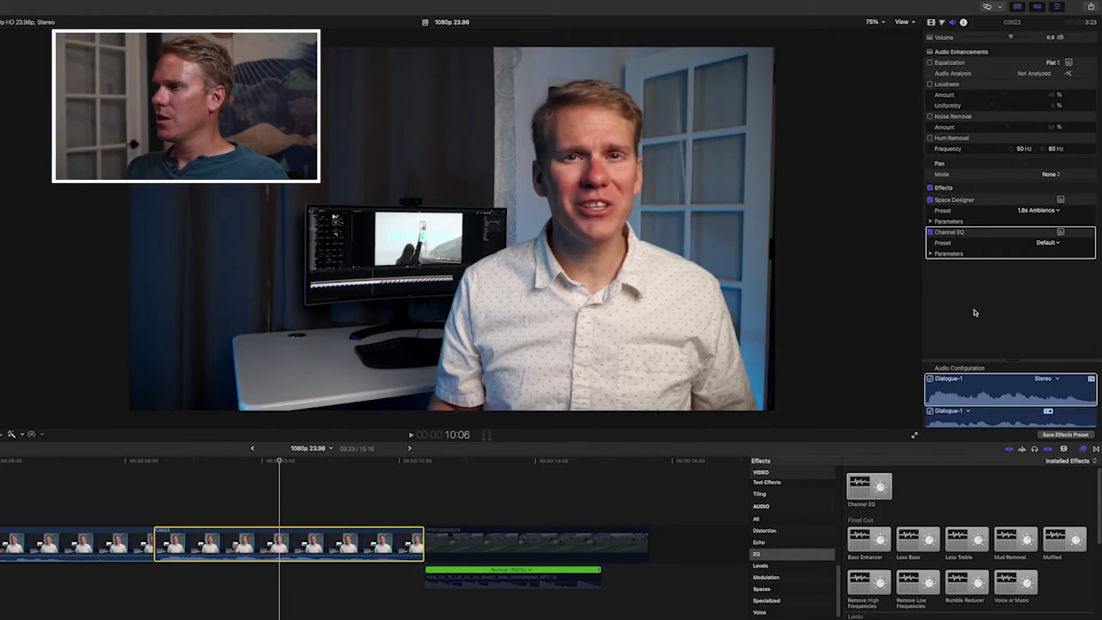
pyautogui.click(1057, 244)
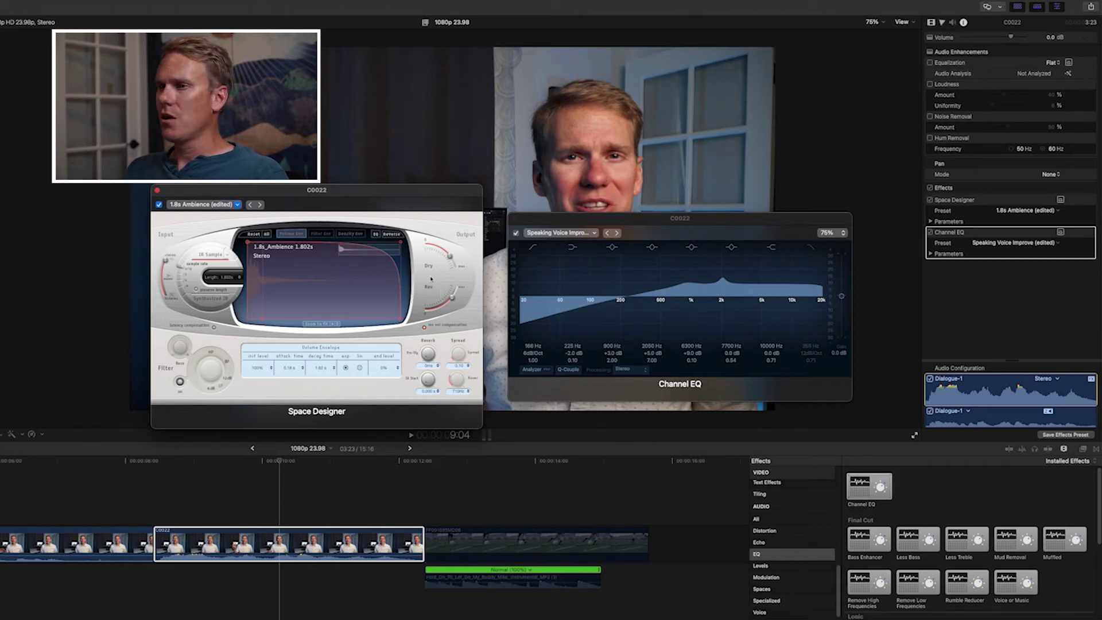
pyautogui.click(157, 191)
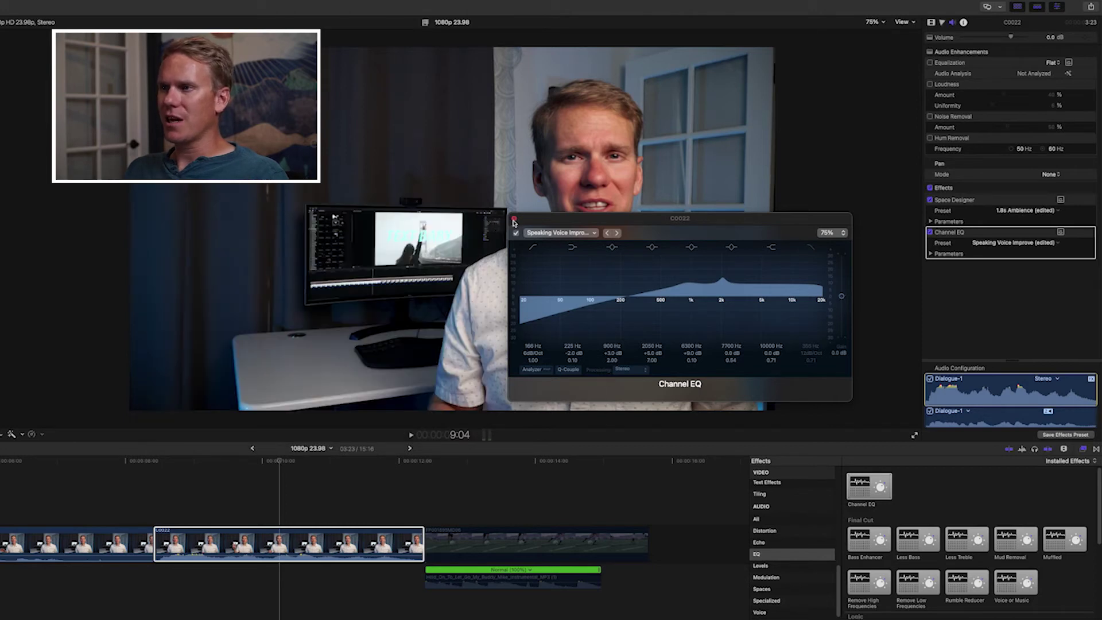
pyautogui.click(515, 221)
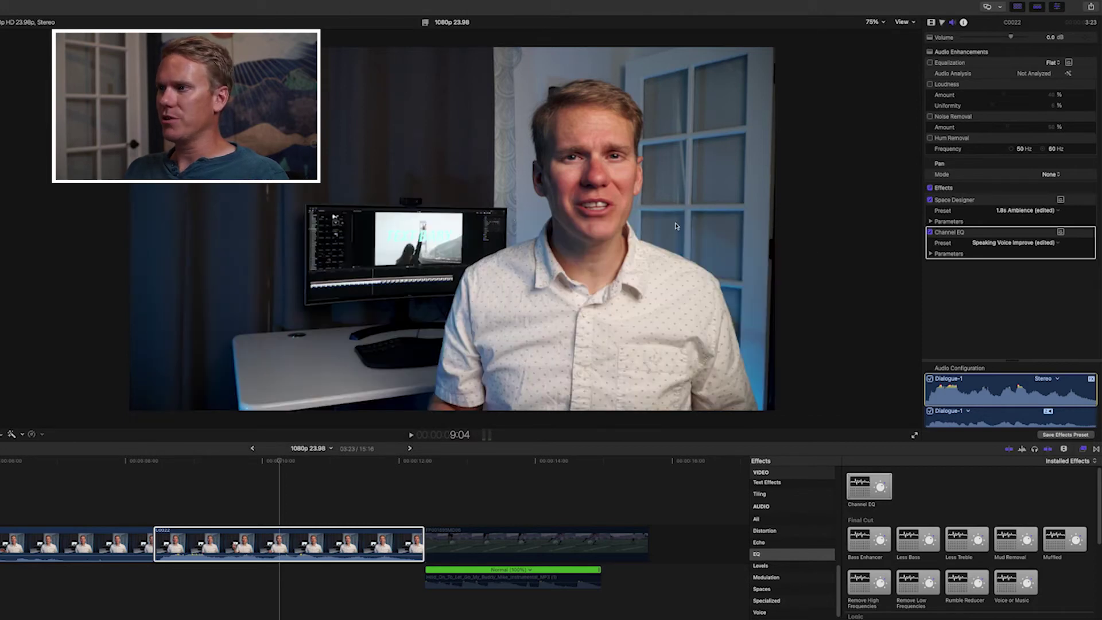
# Save Space Designer and Channel EQ as effects preset 'Reverb Test' in the Spaces category
pyautogui.click(1059, 438)
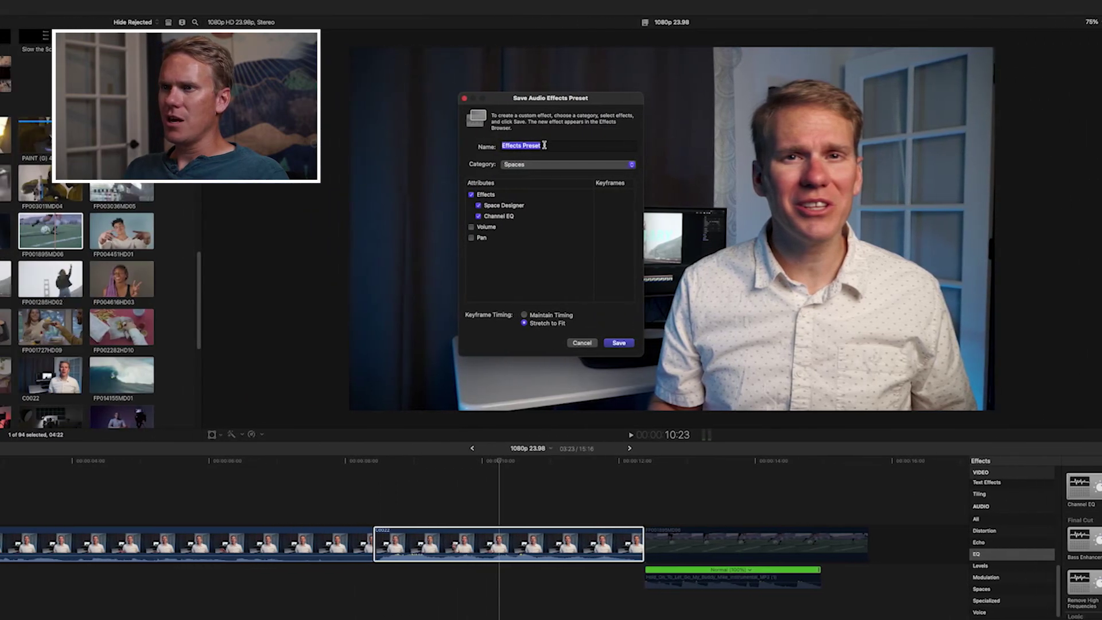
pyautogui.click(544, 145)
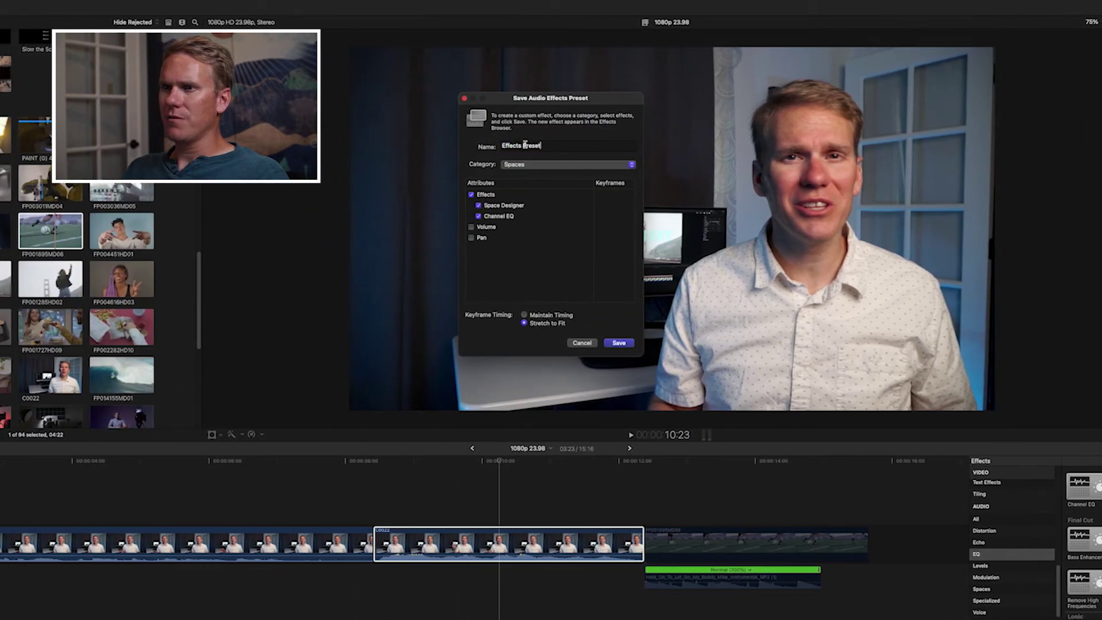
pyautogui.press('super+a')
pyautogui.write('Re')
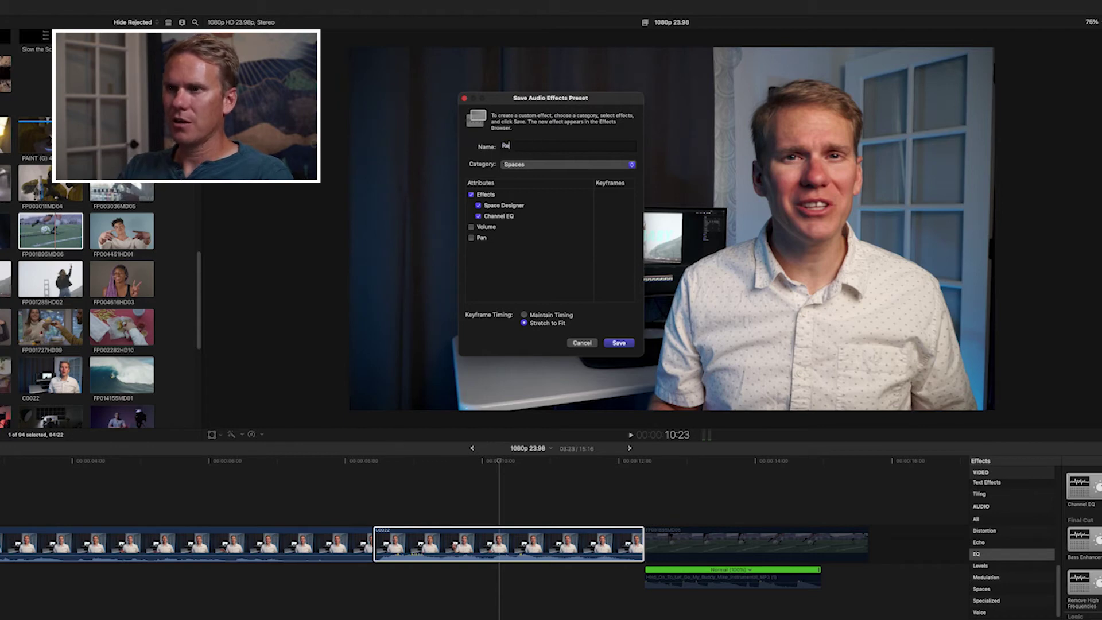
pyautogui.write('verb Test')
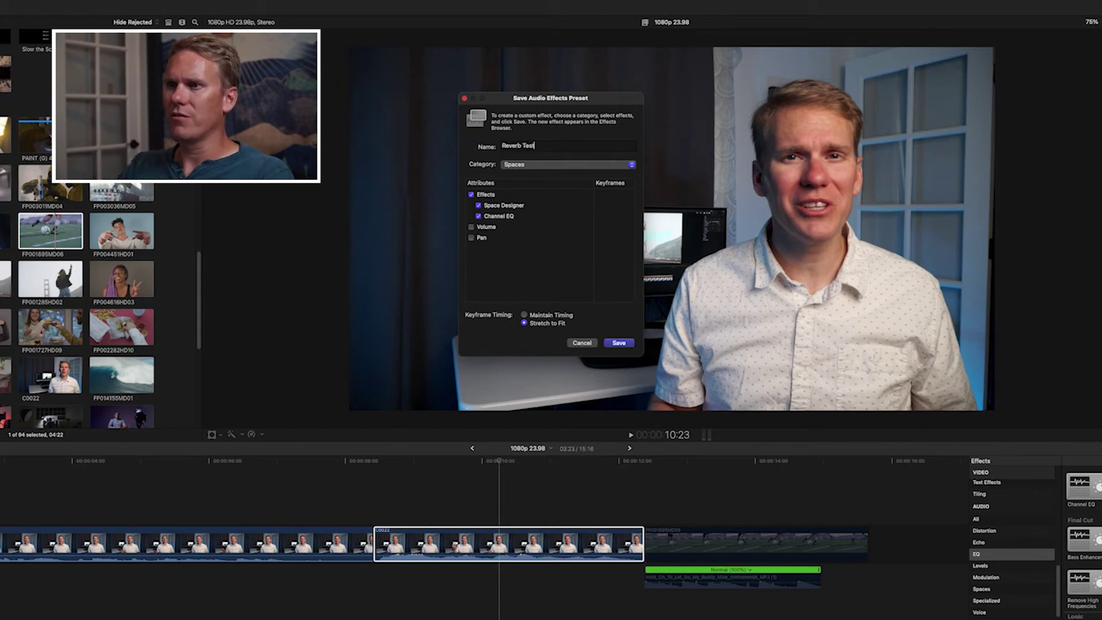
pyautogui.click(550, 168)
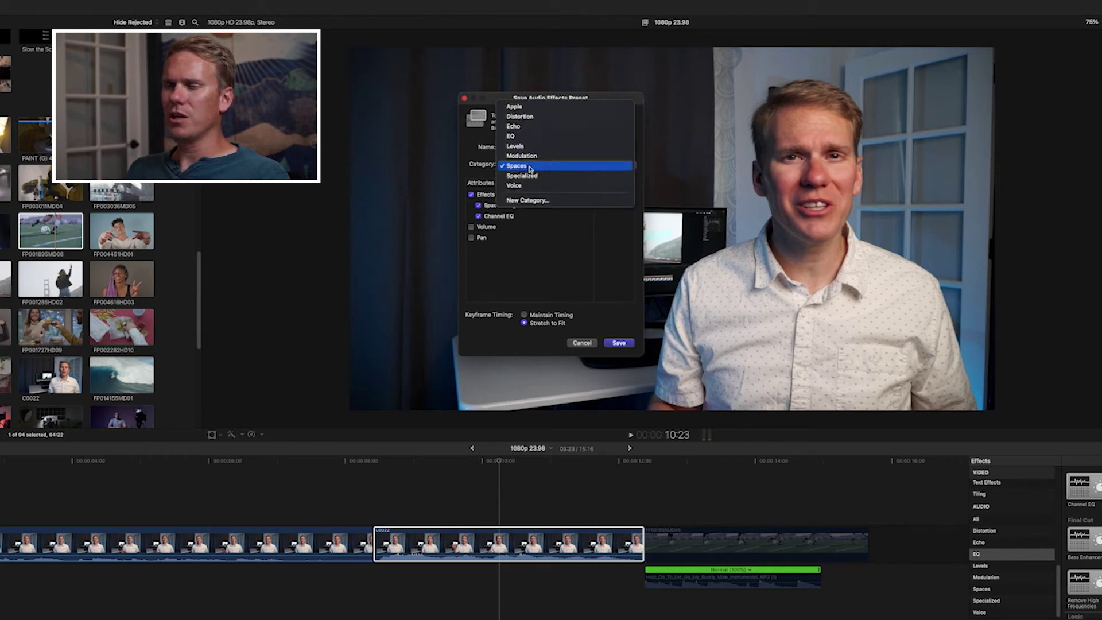
pyautogui.click(530, 168)
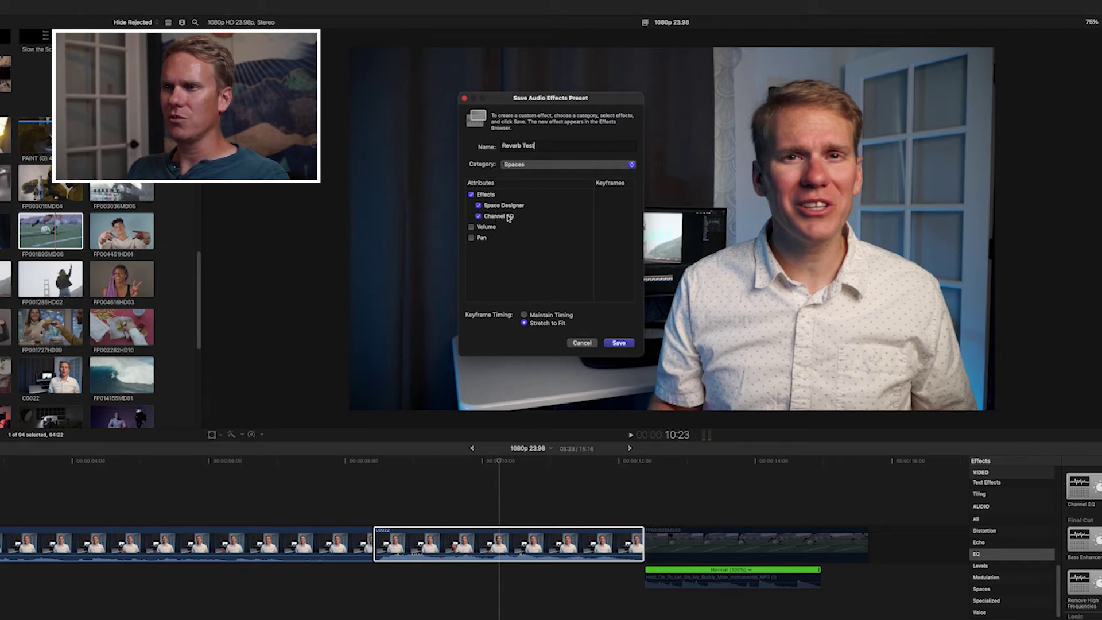
pyautogui.click(620, 344)
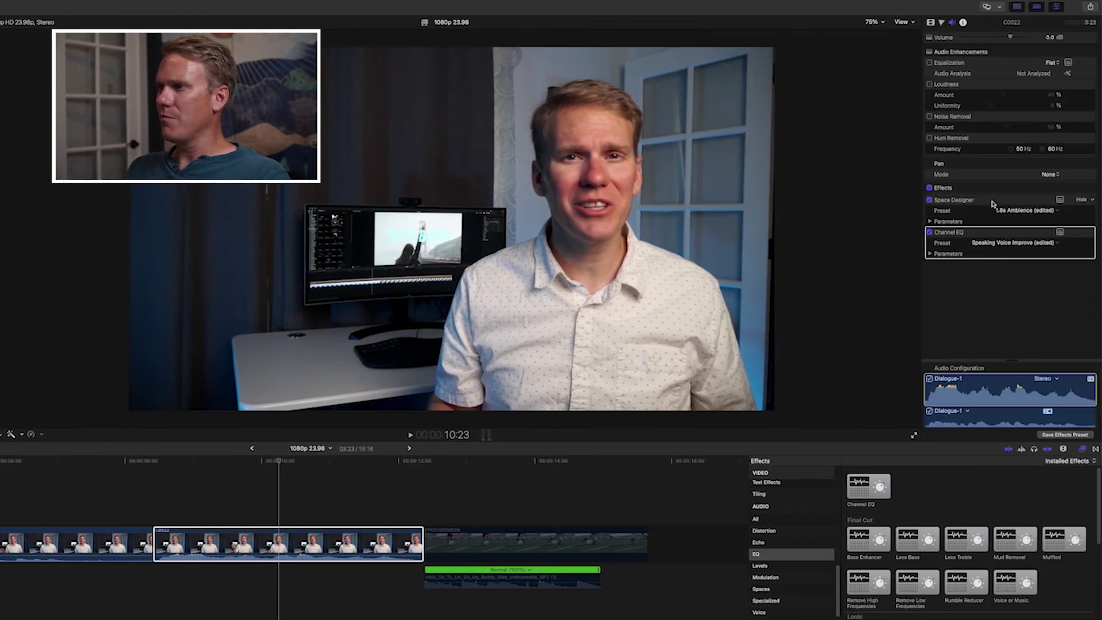
# Drag the Reverb Test preset onto the clip before C0022 and check its Space Designer and Channel EQ
pyautogui.click(993, 204)
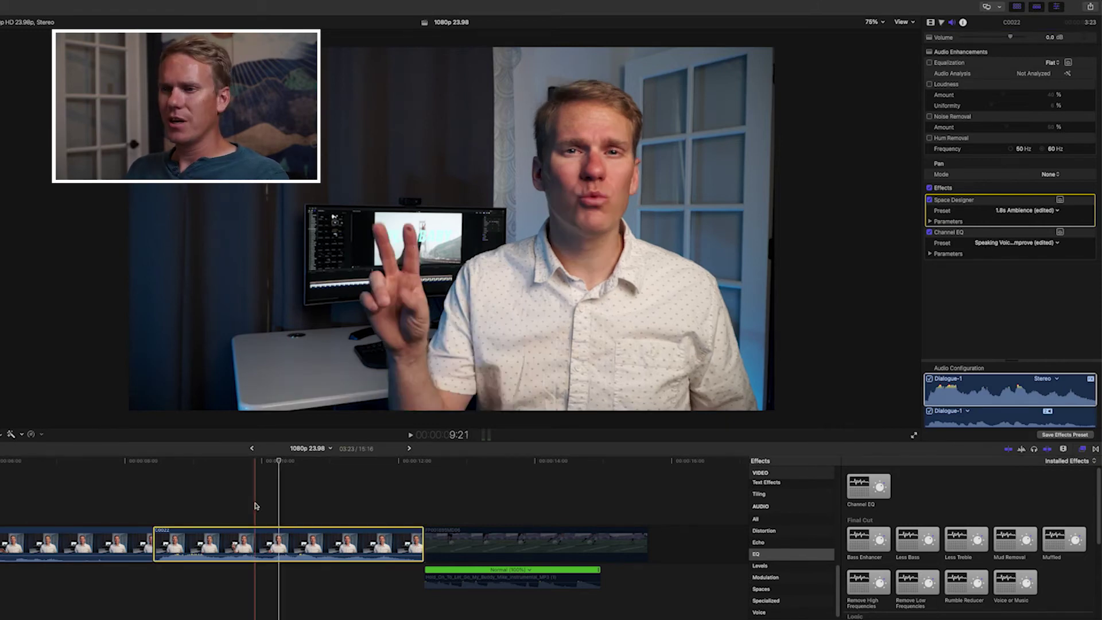
pyautogui.press('super+Left')
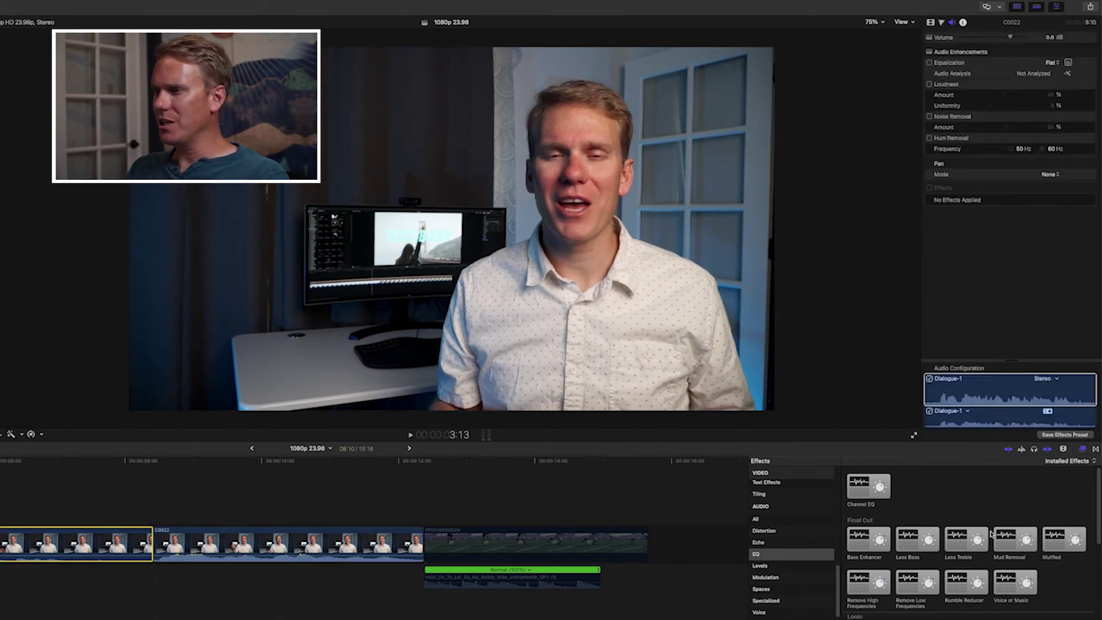
pyautogui.click(783, 590)
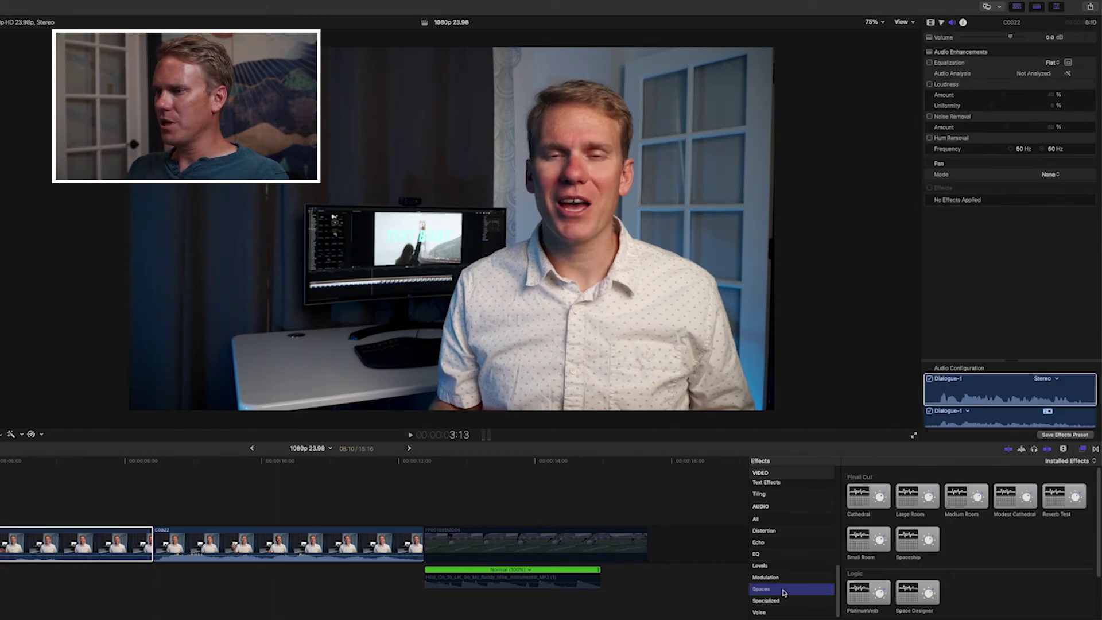
pyautogui.click(1061, 501)
pyautogui.moveTo(1060, 501); pyautogui.dragTo(75, 544)
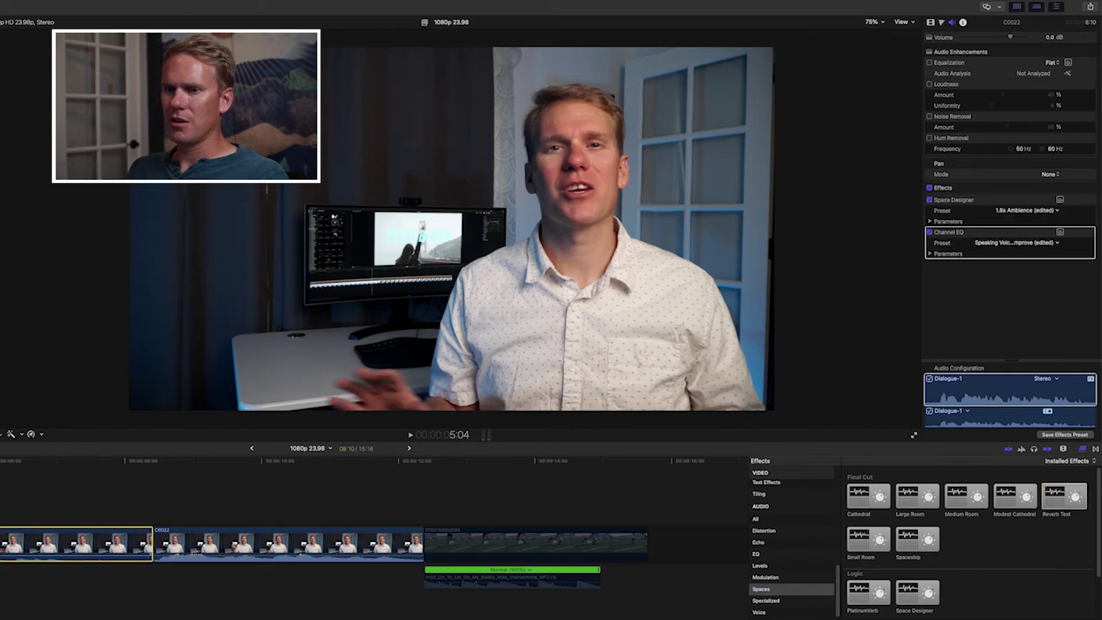
pyautogui.click(999, 200)
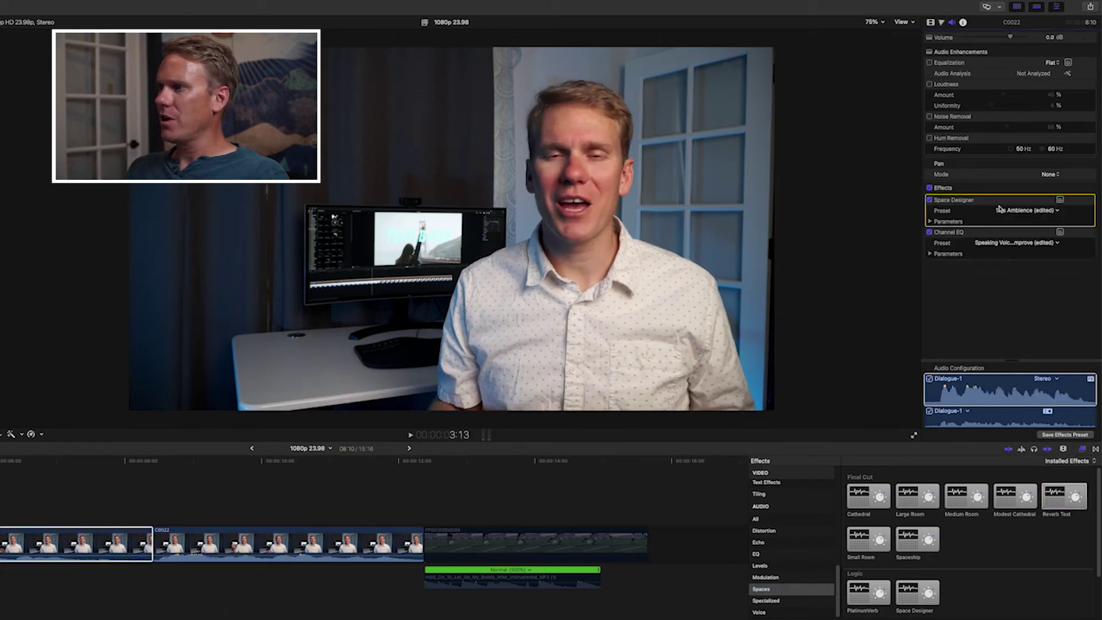
pyautogui.click(976, 233)
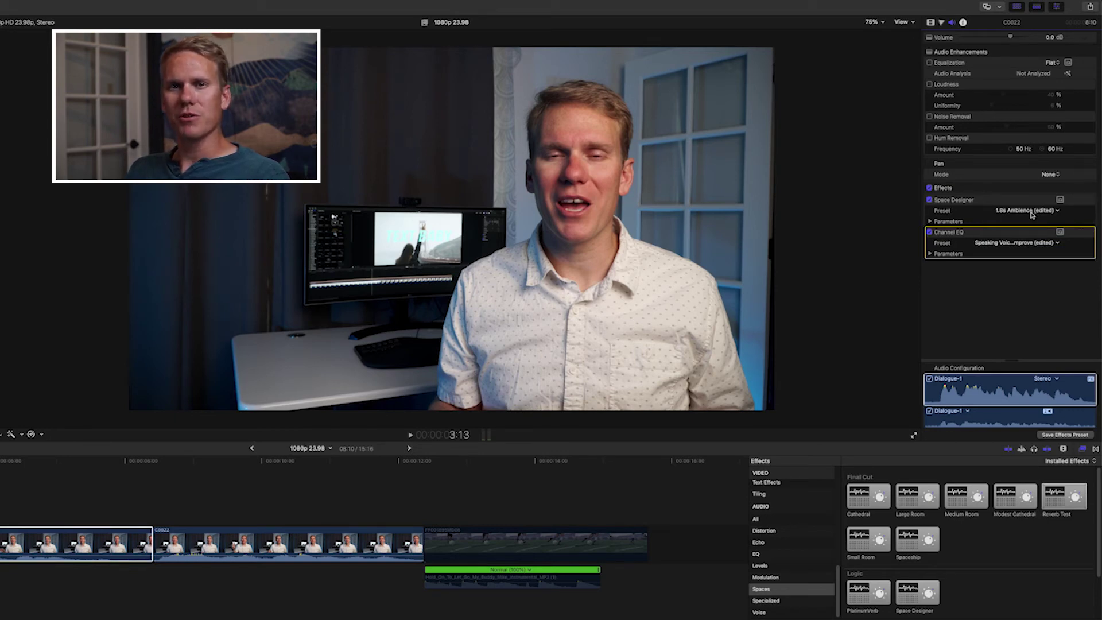
pyautogui.click(285, 540)
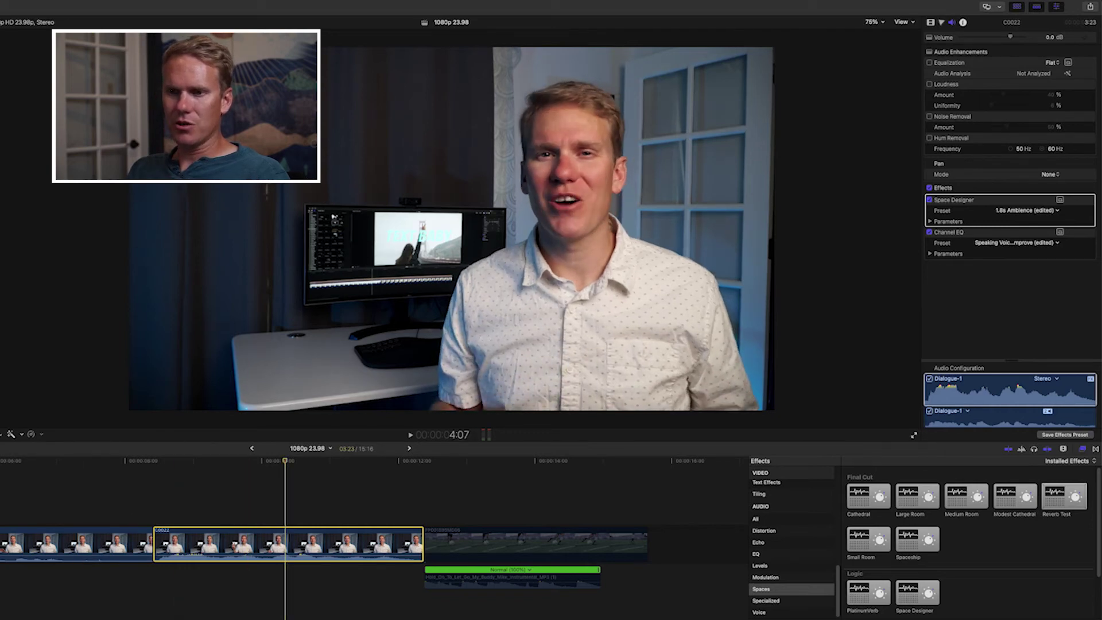
# Clear the left clip's effects, then paste Space Designer and Channel EQ onto it
pyautogui.click(52, 543)
pyautogui.press('super+shift+a')
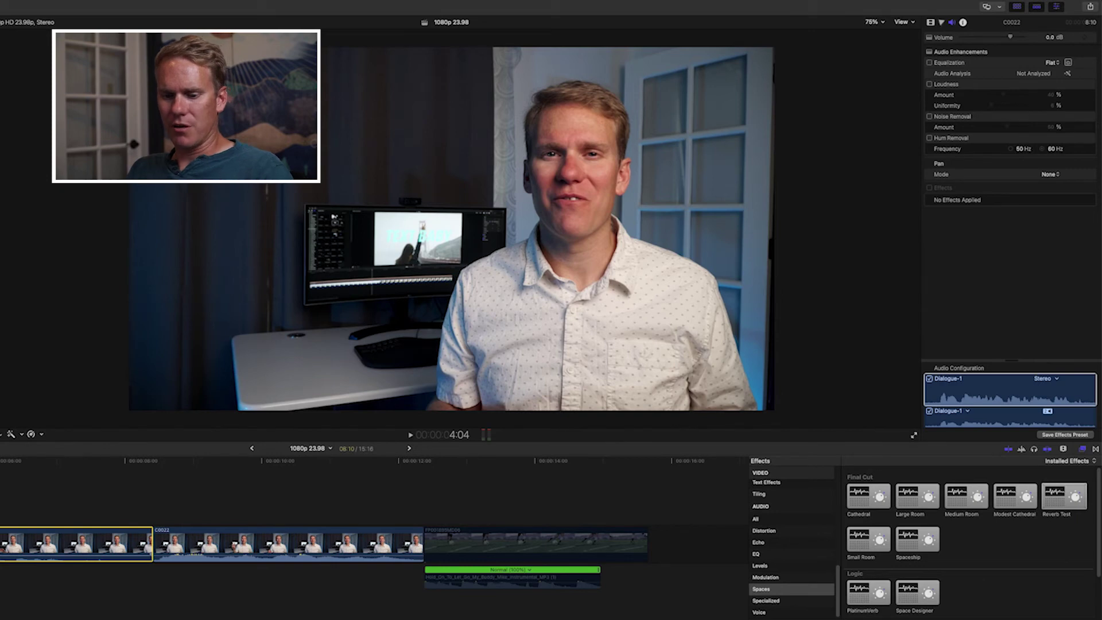
pyautogui.press('alt+super+v')
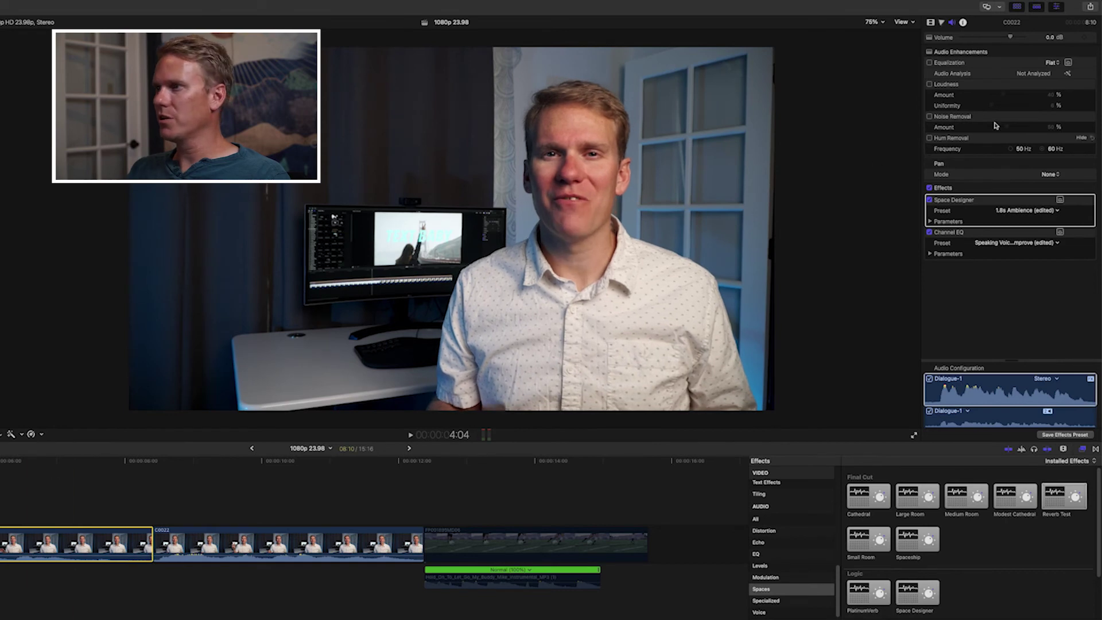
pyautogui.click(985, 202)
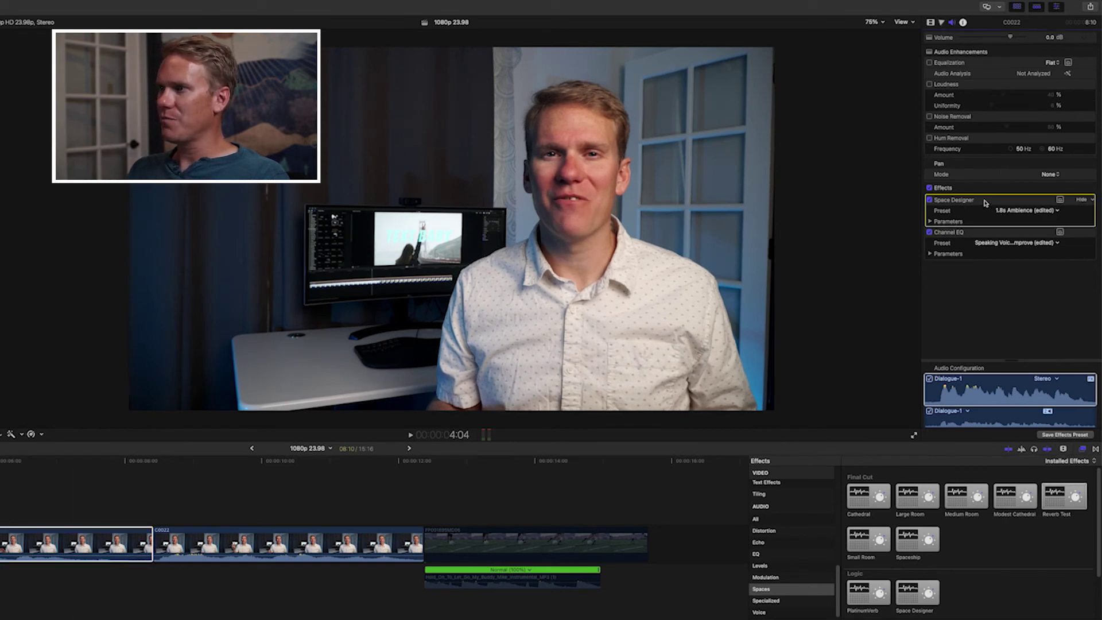
pyautogui.click(980, 235)
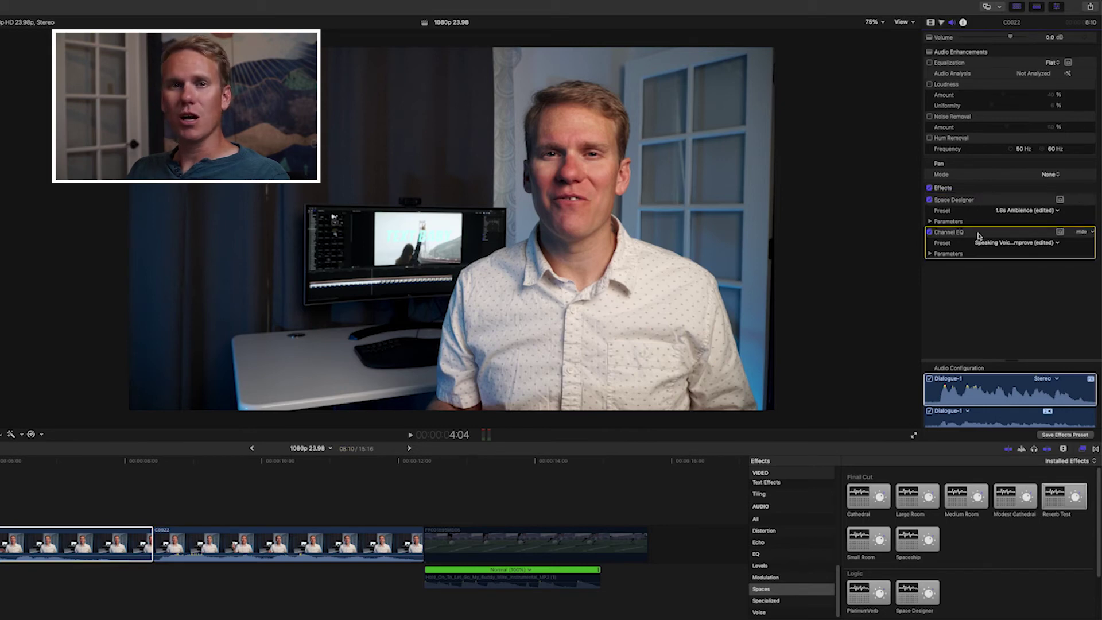
# Remove all effects from C0022 with Option-Command-X, then play the soccer clip
pyautogui.click(382, 492)
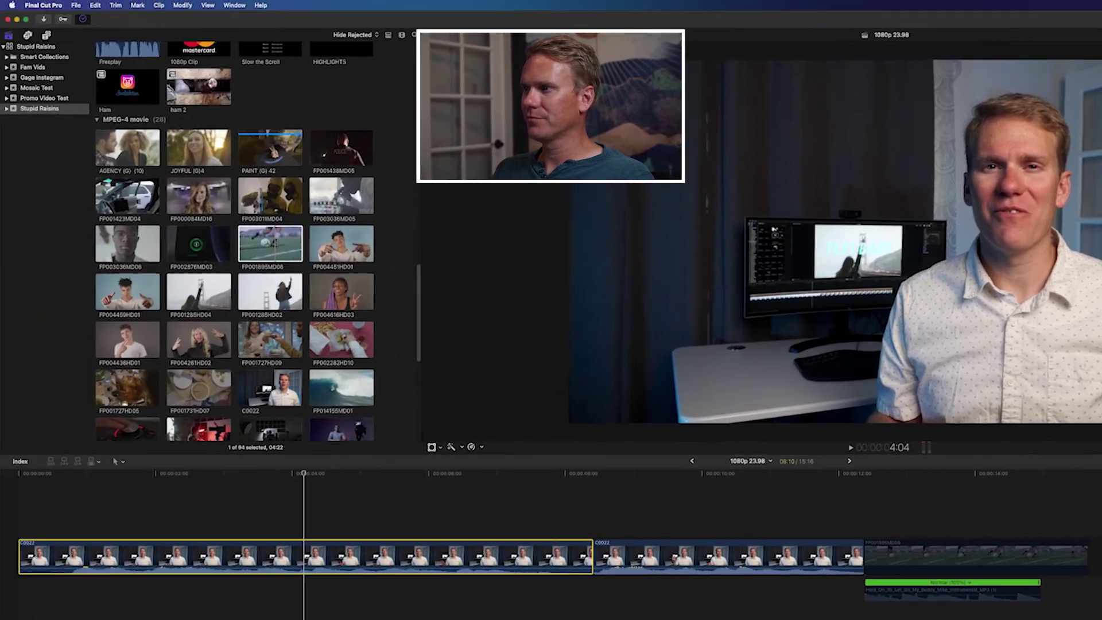
pyautogui.click(96, 5)
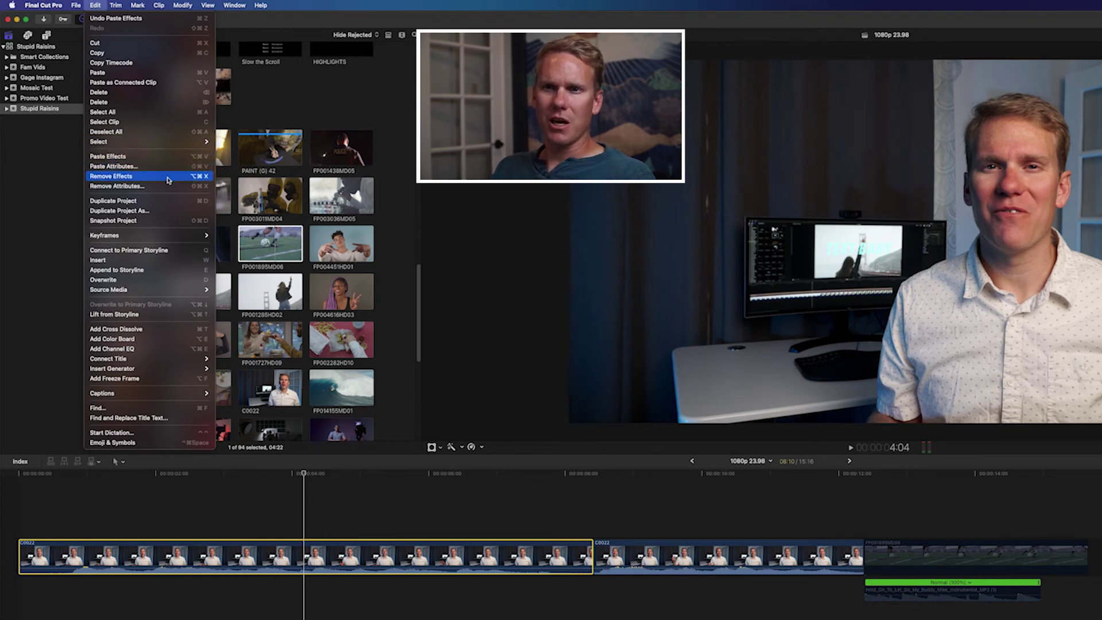
pyautogui.press('Escape')
pyautogui.press('alt+super+x')
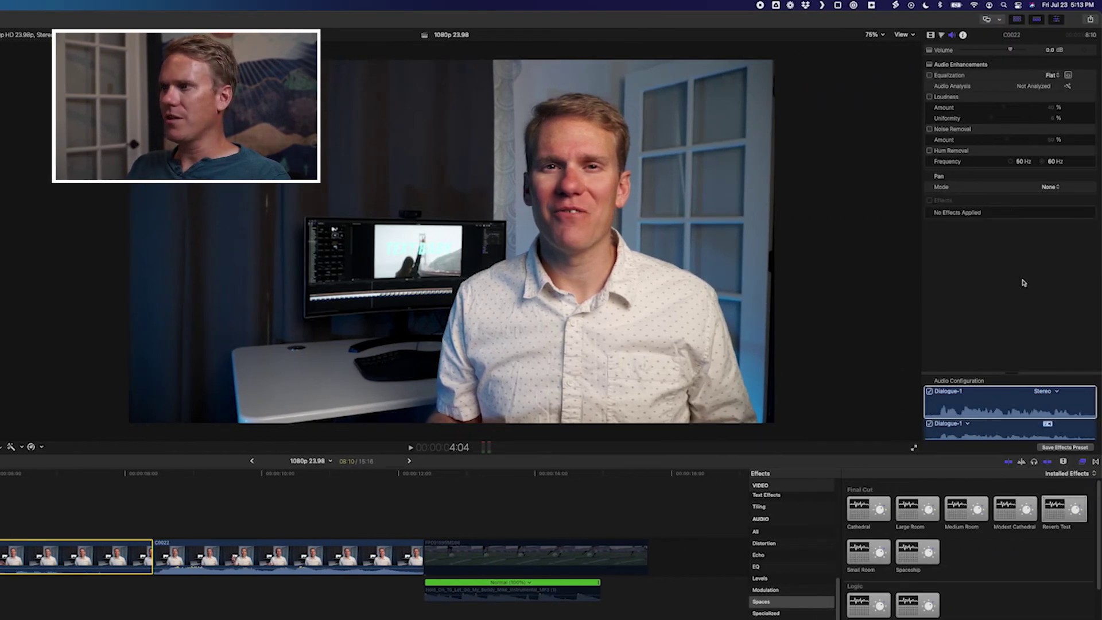
pyautogui.click(426, 554)
pyautogui.press('space')
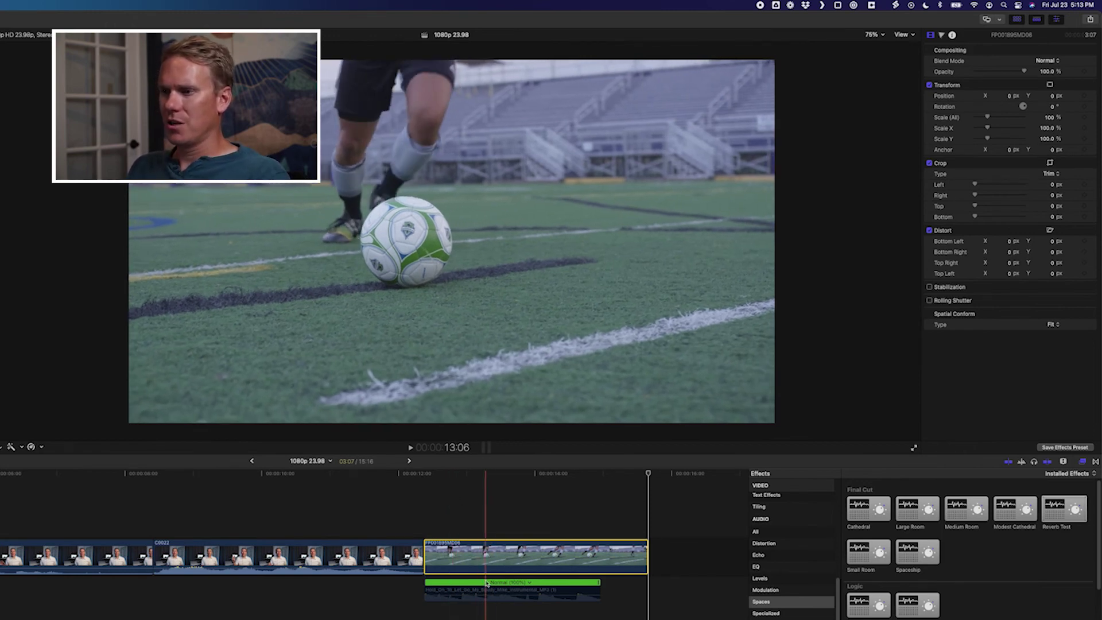
# Add a Hold segment at the music clip's end, lengthening it from 2:14 to 4:14
pyautogui.click(482, 584)
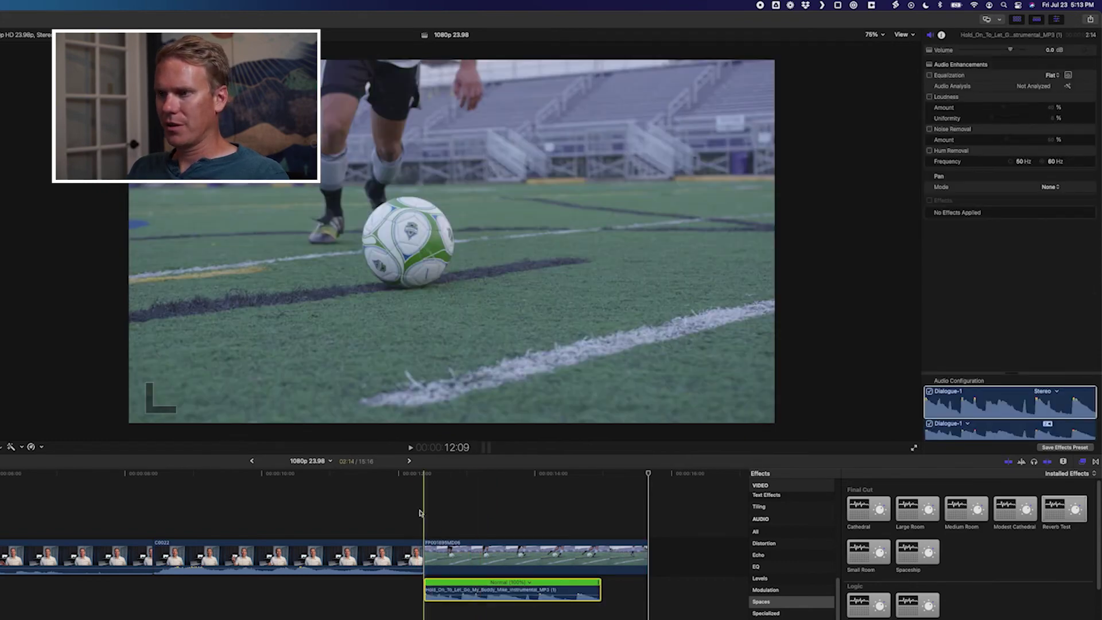
pyautogui.press('space')
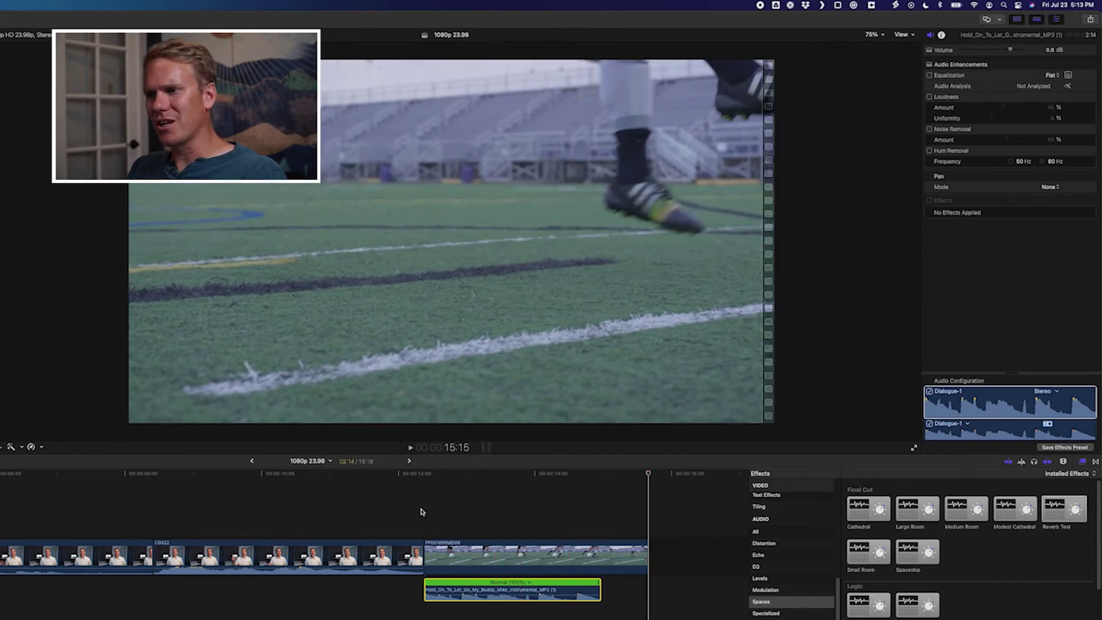
pyautogui.click(597, 513)
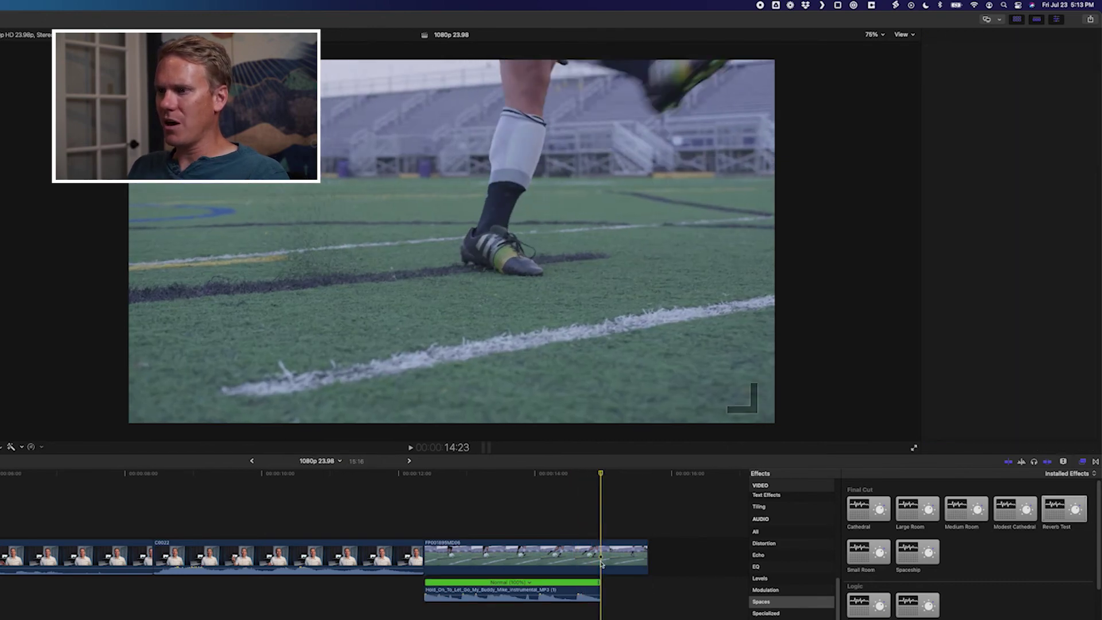
pyautogui.click(602, 565)
pyautogui.click(589, 592)
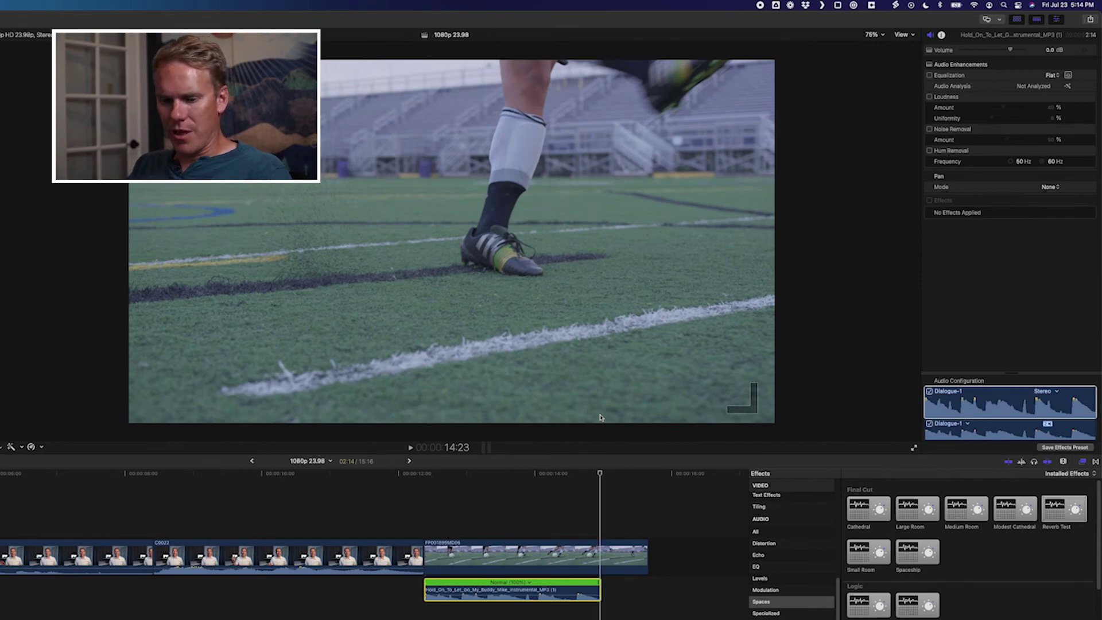
pyautogui.hotkey('shift', 'h')
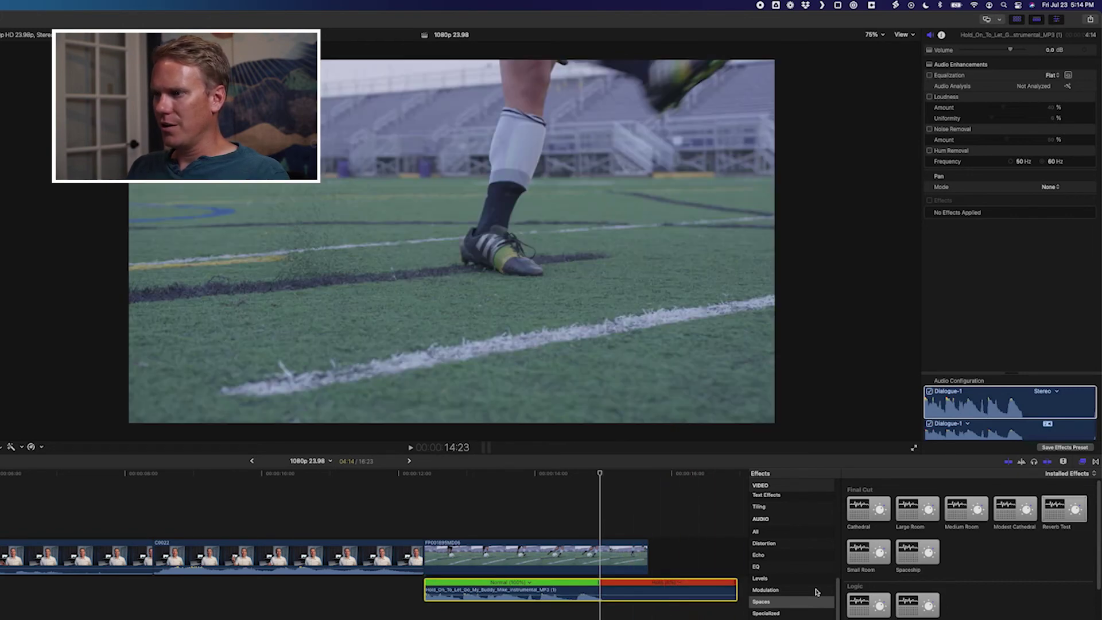
# Apply the Cathedral reverb from Spaces to the music clip, with the playhead at 14:14
pyautogui.click(802, 606)
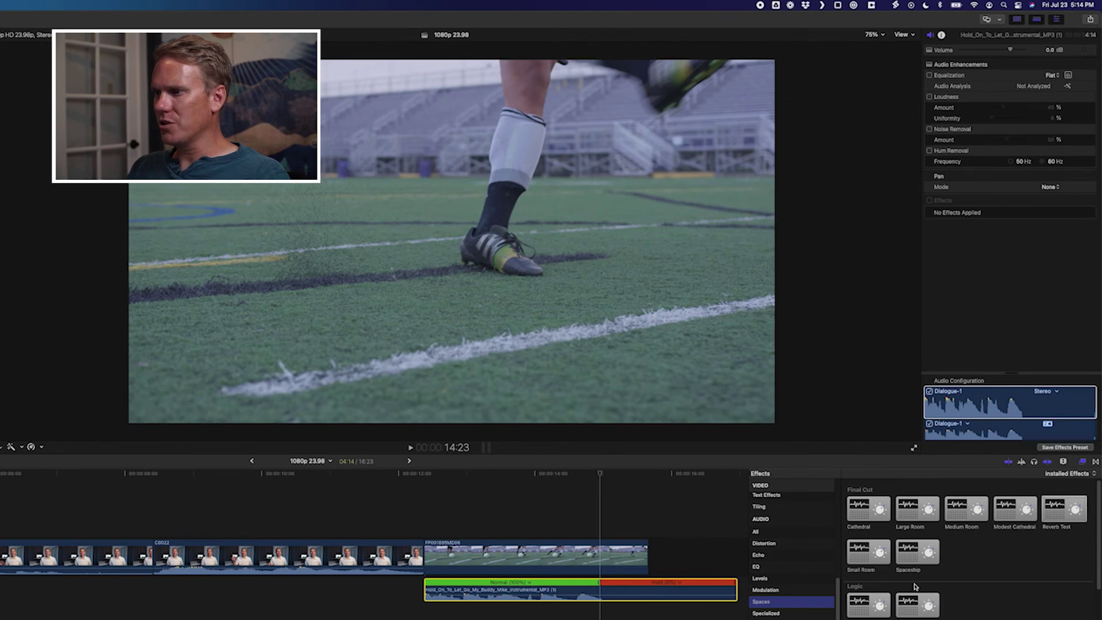
pyautogui.moveTo(883, 518); pyautogui.dragTo(571, 596)
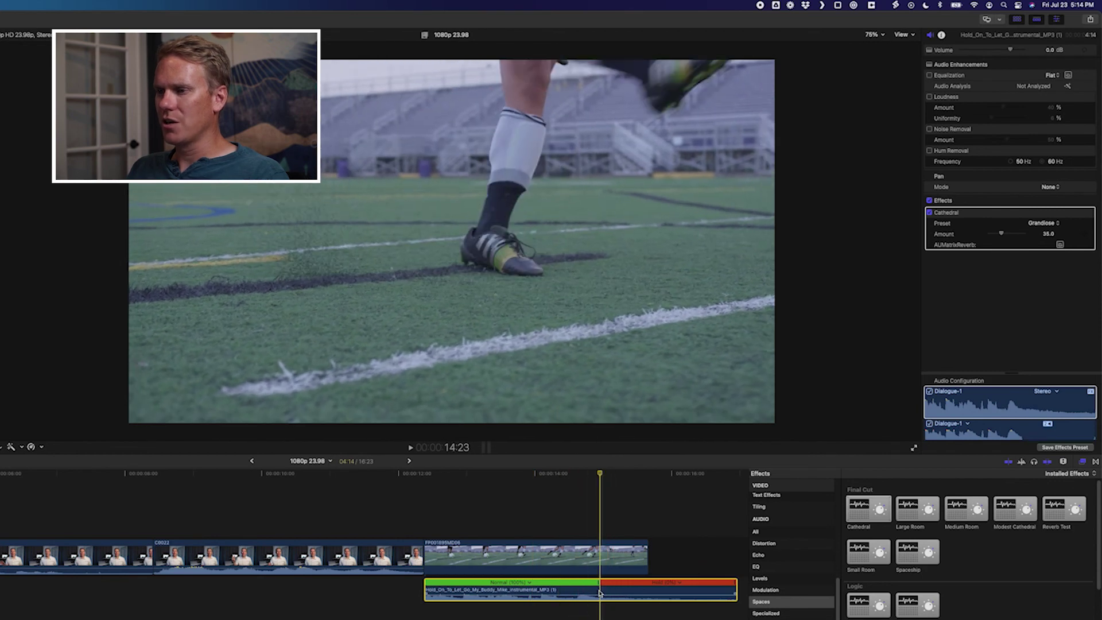
pyautogui.click(584, 476)
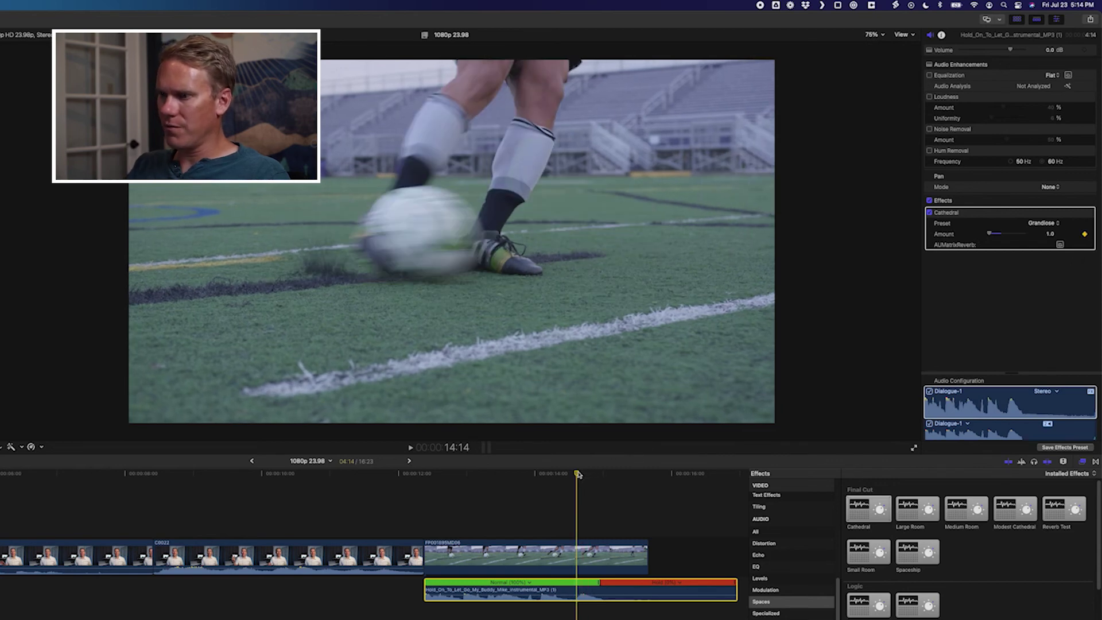
# Keyframe the Cathedral Amount up to 75 one frame later, then lengthen the clip's fade-out
pyautogui.click(579, 474)
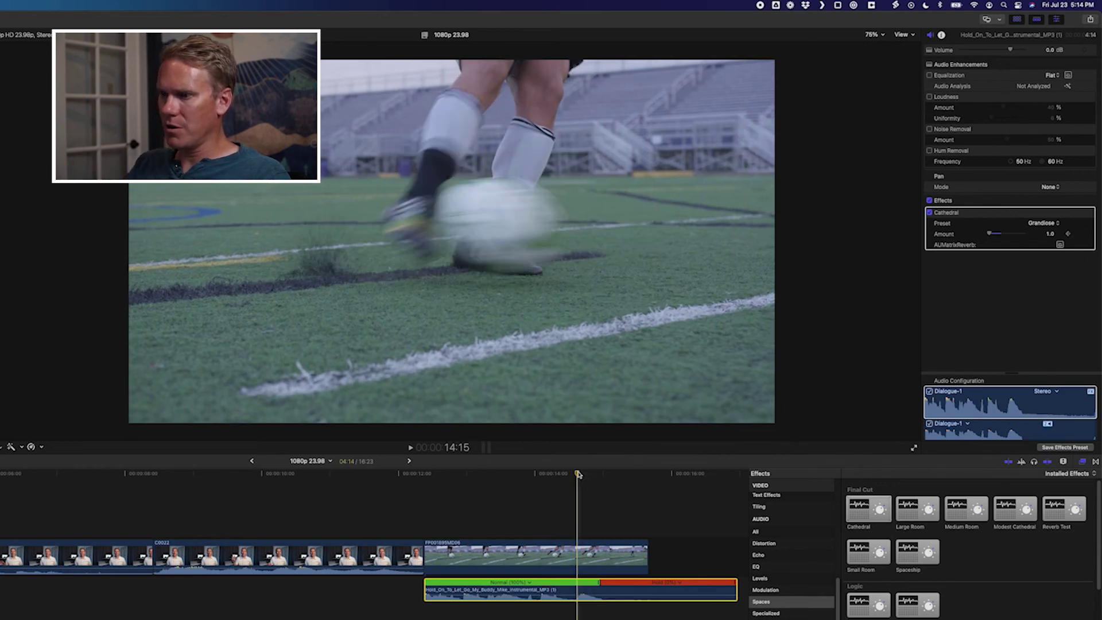
pyautogui.click(1050, 234)
pyautogui.write('75')
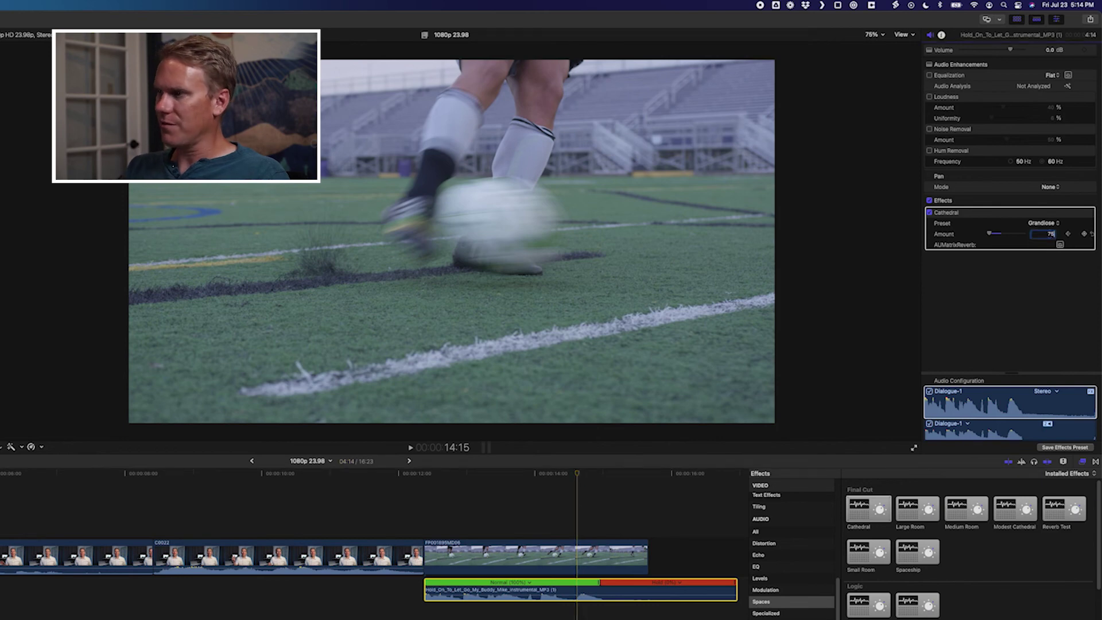
pyautogui.press('Return')
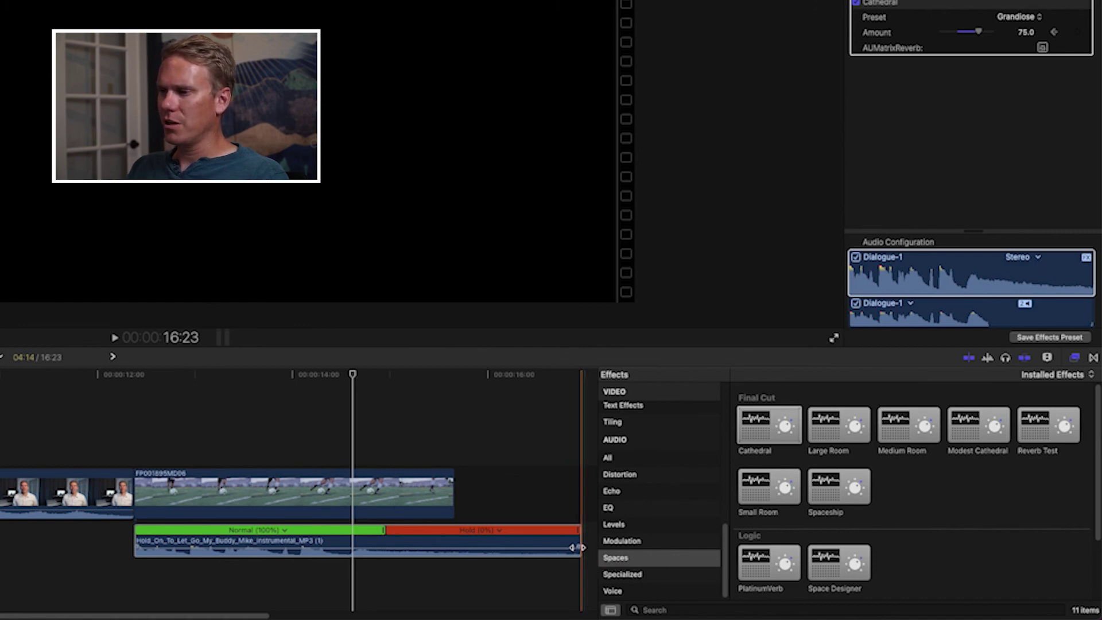
pyautogui.moveTo(582, 548); pyautogui.dragTo(491, 547)
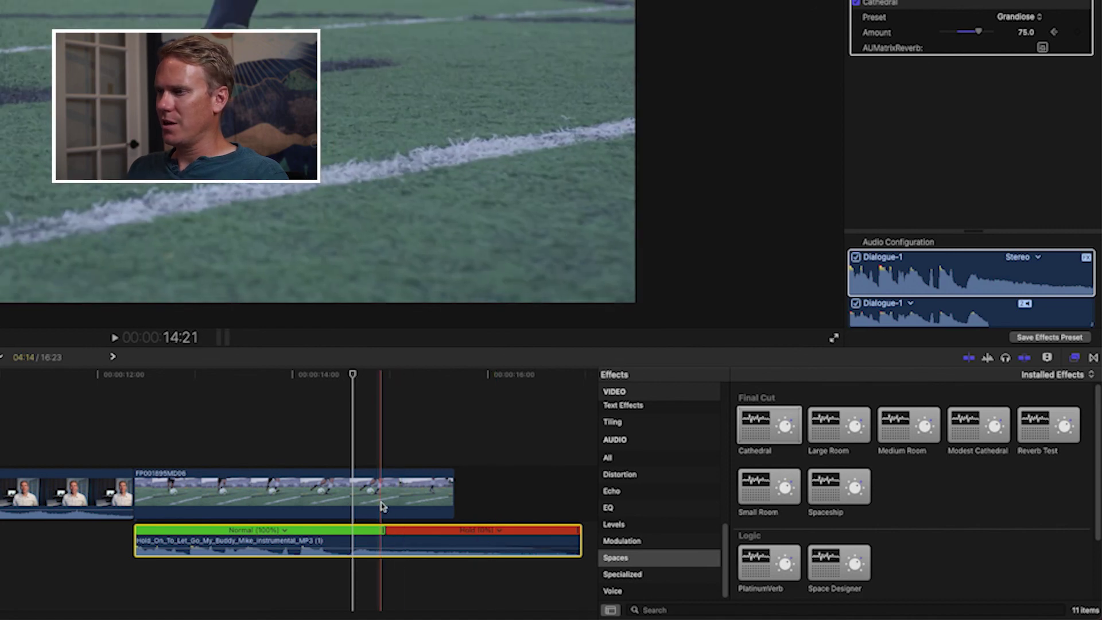
# Place the Dissolves Fade To Color transition at the soccer clip's end and preview it
pyautogui.click(1094, 359)
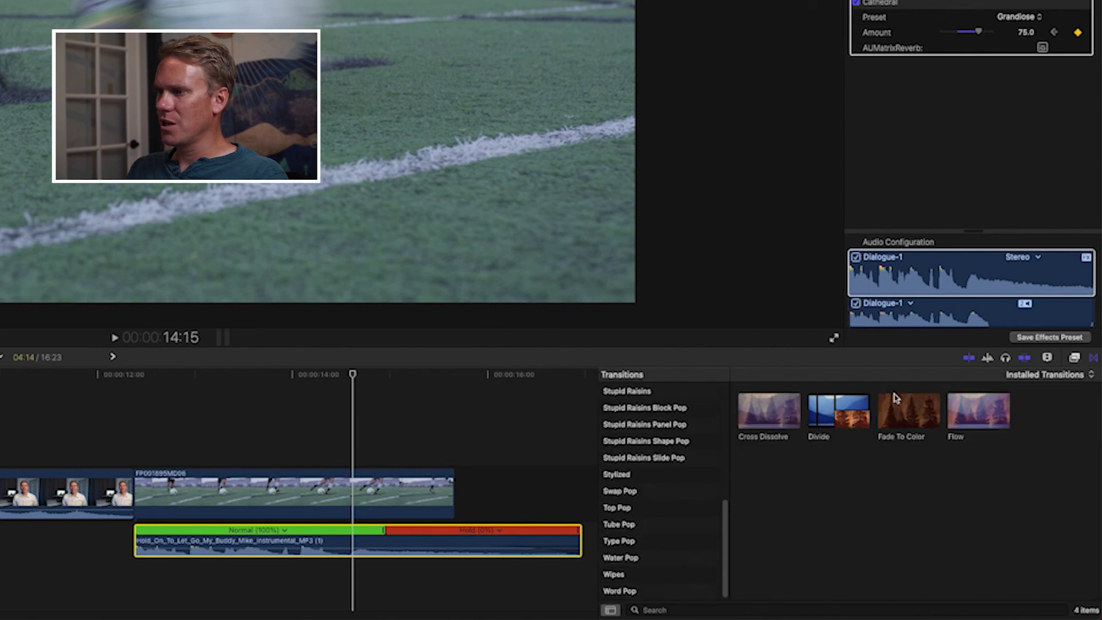
pyautogui.scroll(8, 666, 468)
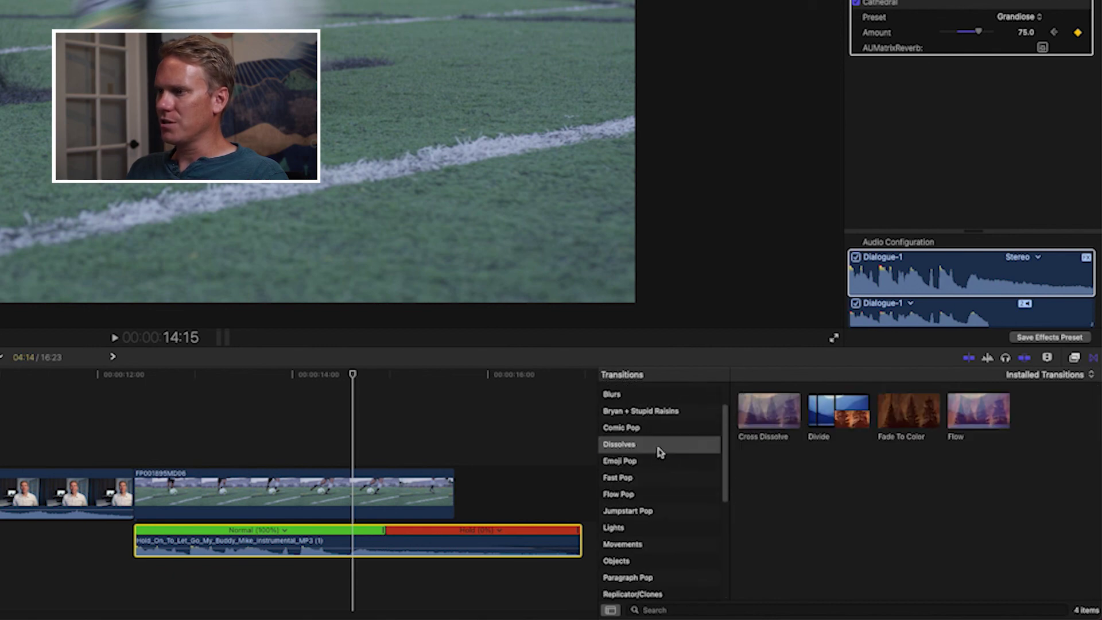
pyautogui.click(660, 450)
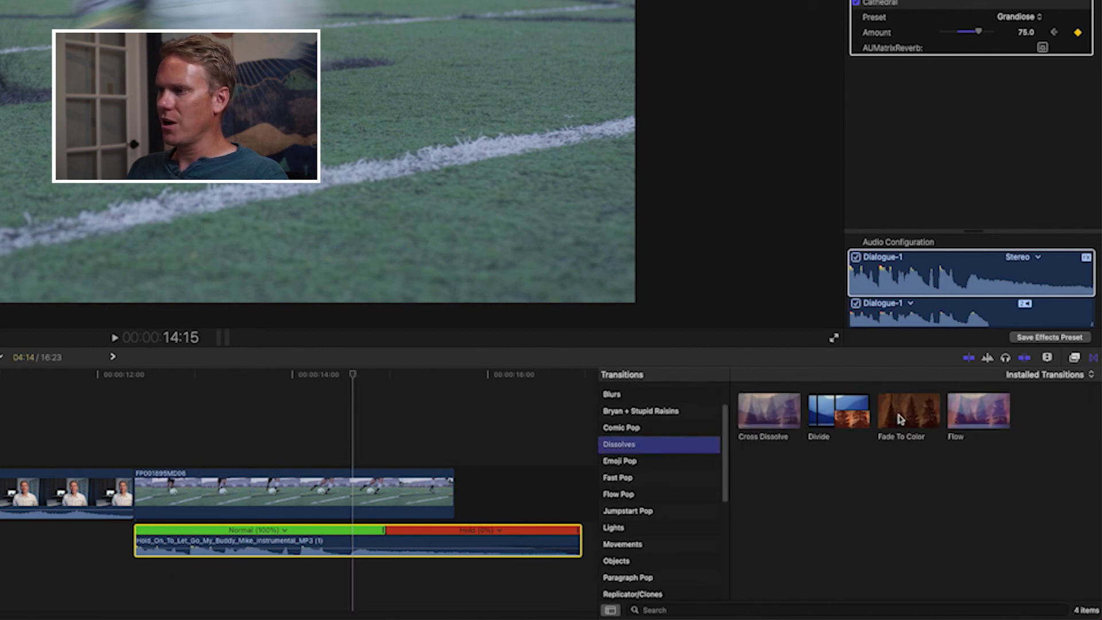
pyautogui.click(901, 419)
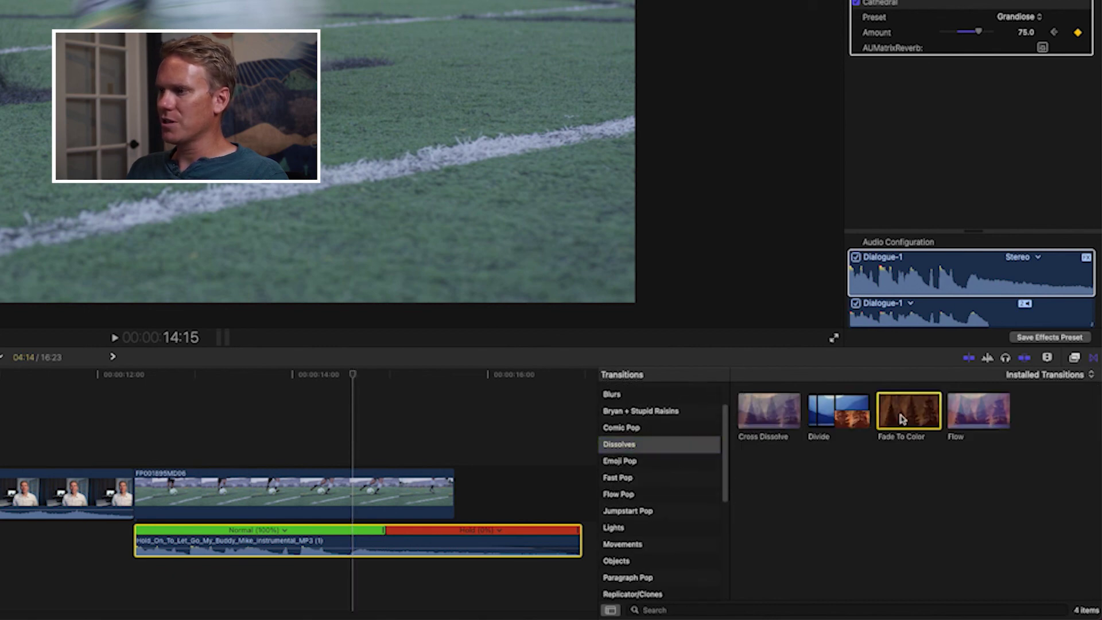
pyautogui.moveTo(902, 420); pyautogui.dragTo(354, 492)
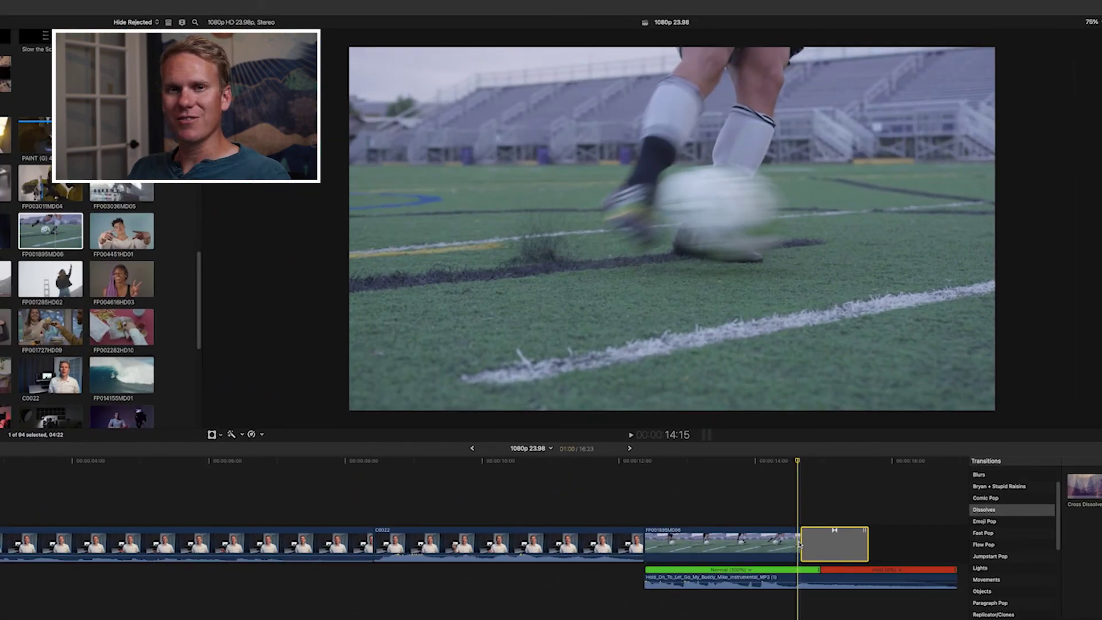
pyautogui.press('space')
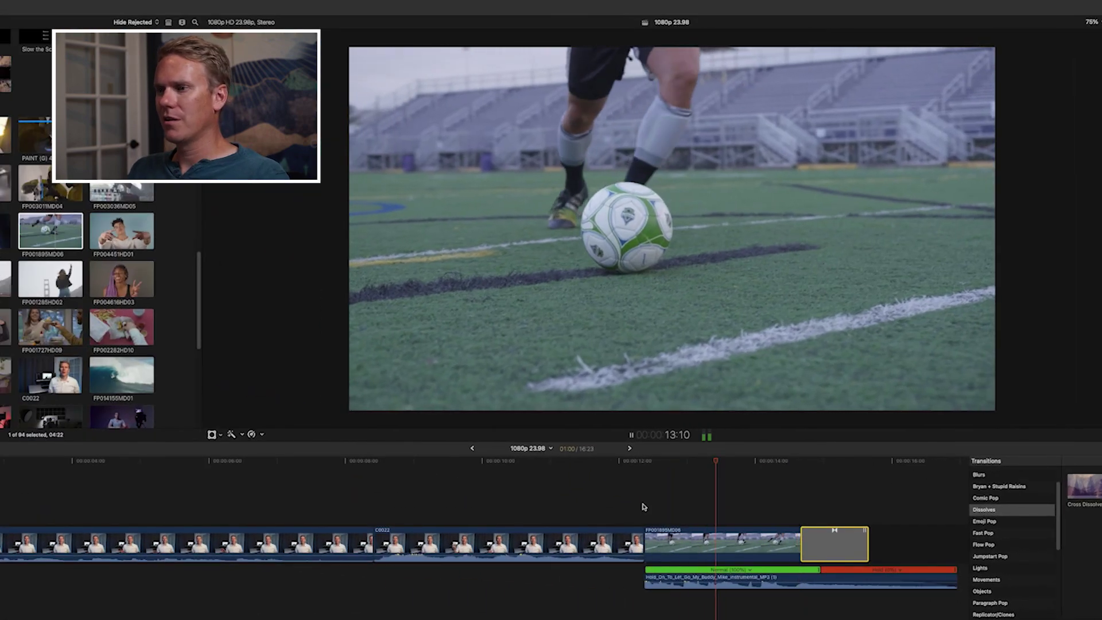